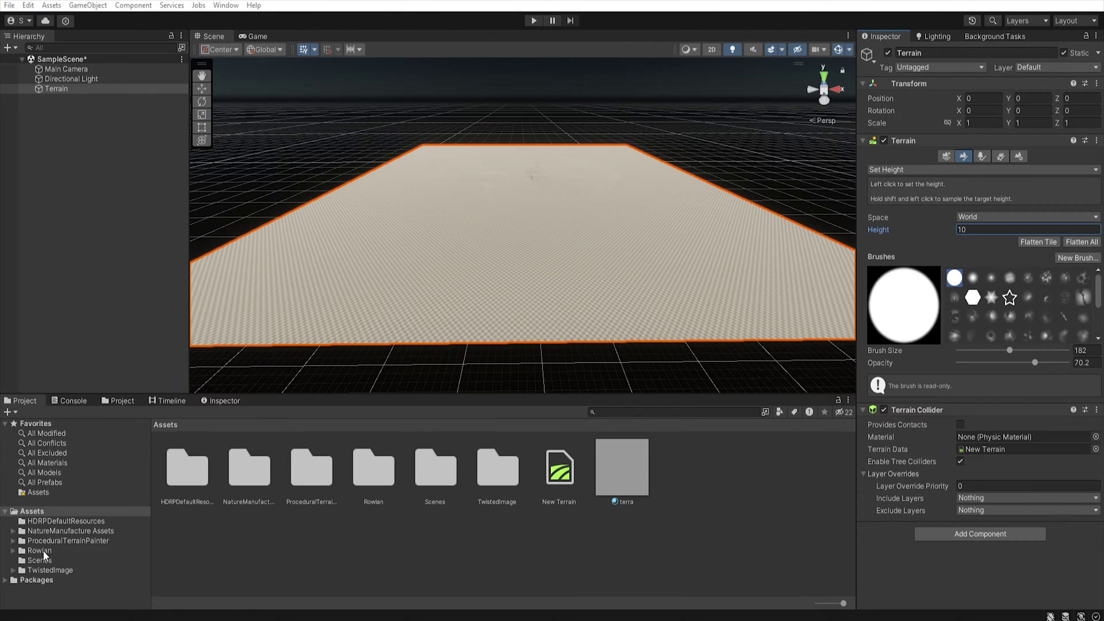
{"action": "left_click", "coordinate": [40, 550]}
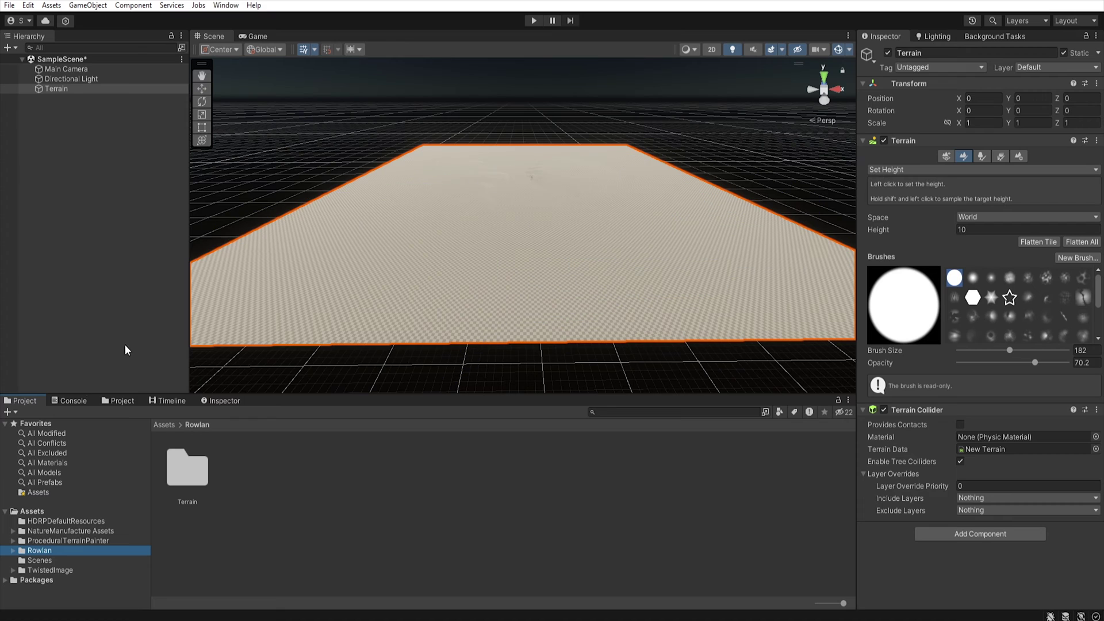
{"action": "left_click", "coordinate": [47, 511]}
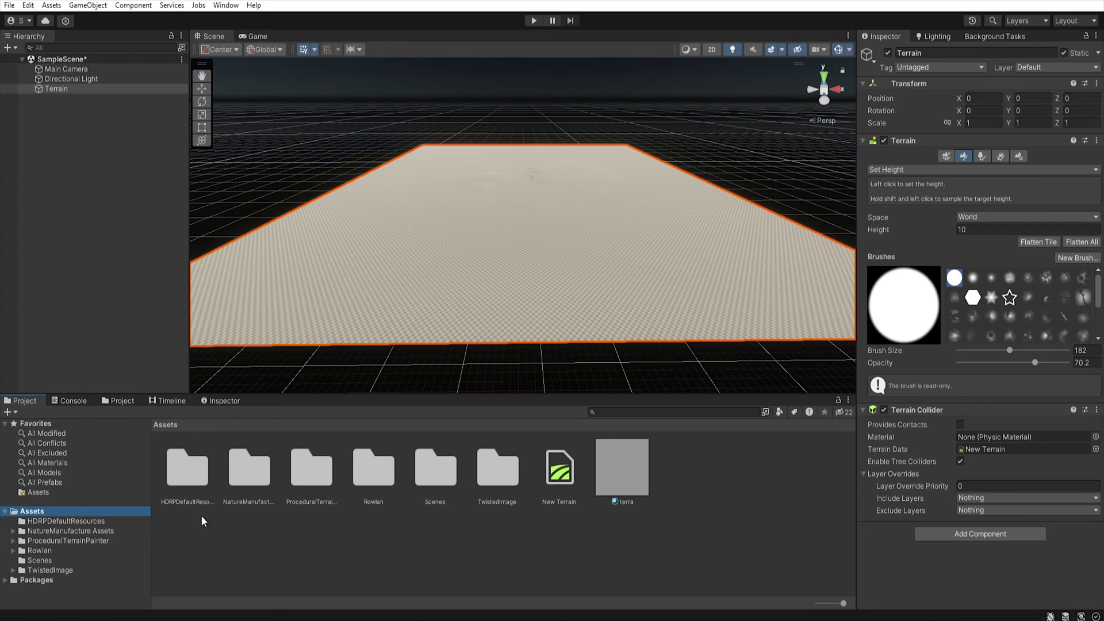
Switch the terrain sculpting tool to Stamp Terrain with a stamp height of 10.9 and Max/Add at 1
{"action": "left_click", "coordinate": [1018, 170]}
{"action": "left_click", "coordinate": [951, 253]}
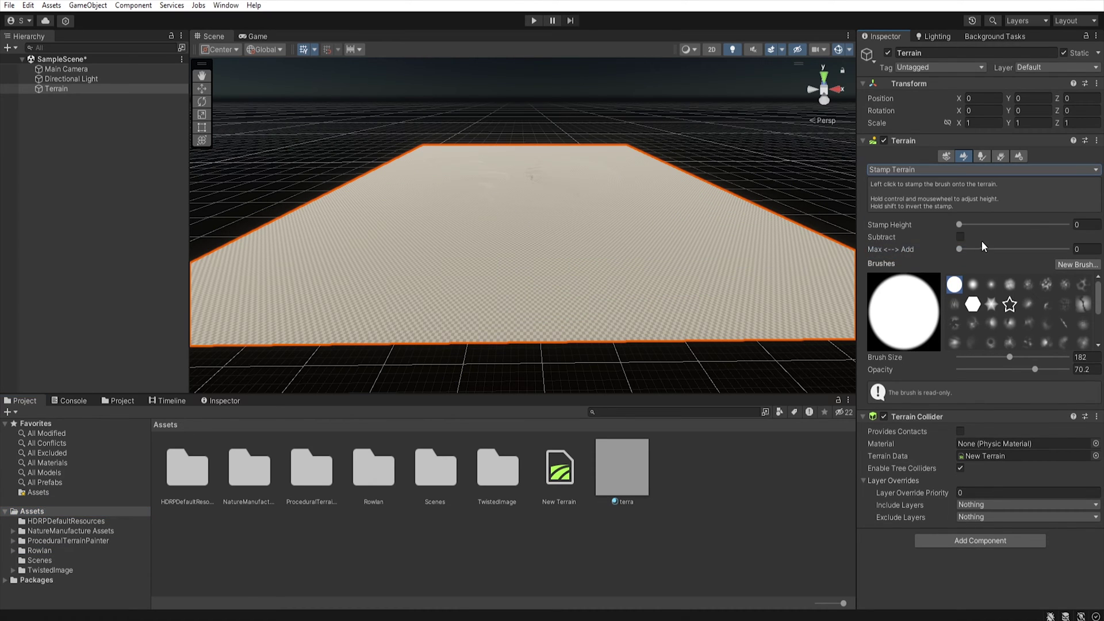
{"action": "left_click_drag", "start_coordinate": [959, 225], "coordinate": [998, 224]}
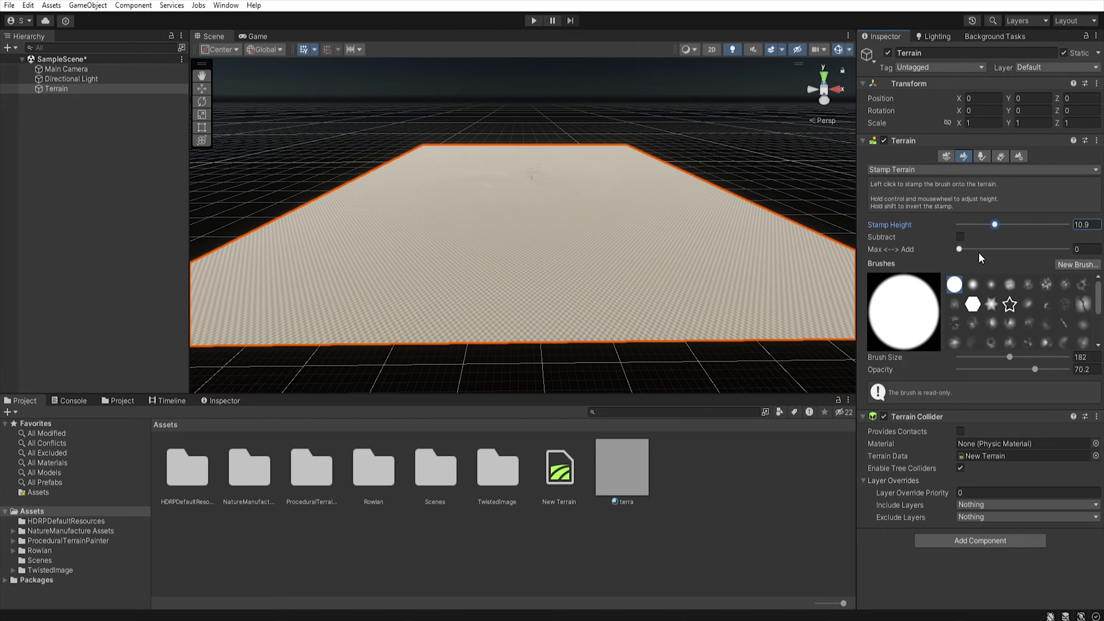
{"action": "left_click_drag", "start_coordinate": [964, 247], "coordinate": [1068, 249]}
Stamp a canyon running lengthwise across the terrain with the Canyon 04 brush at size 528
{"action": "left_click", "coordinate": [1083, 305]}
{"action": "left_click_drag", "start_coordinate": [1013, 358], "coordinate": [1033, 359]}
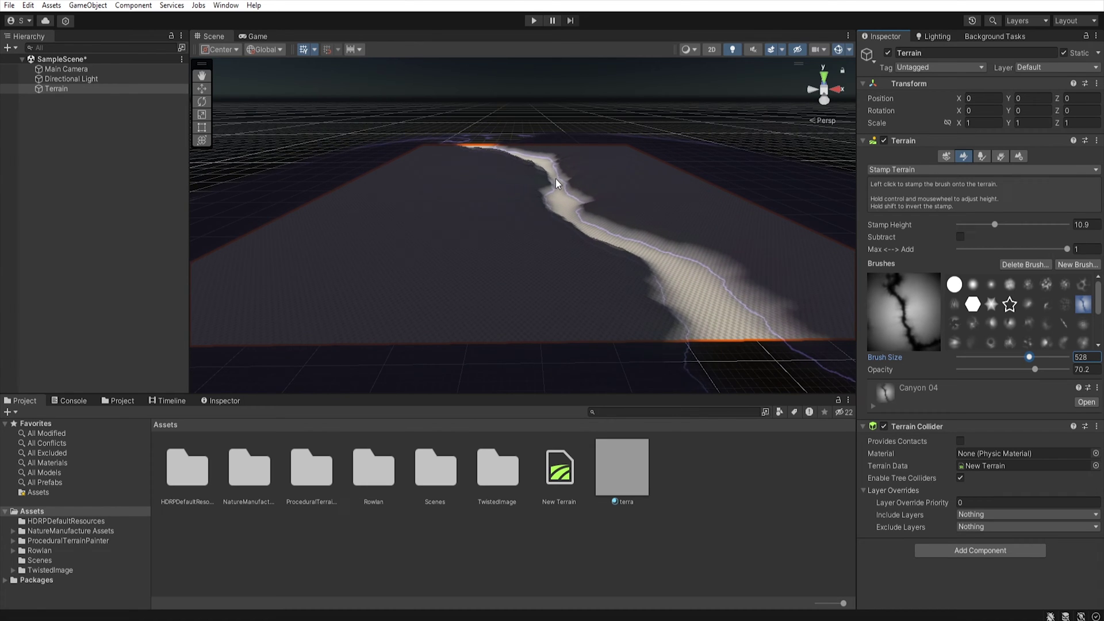
{"action": "left_click", "coordinate": [558, 178]}
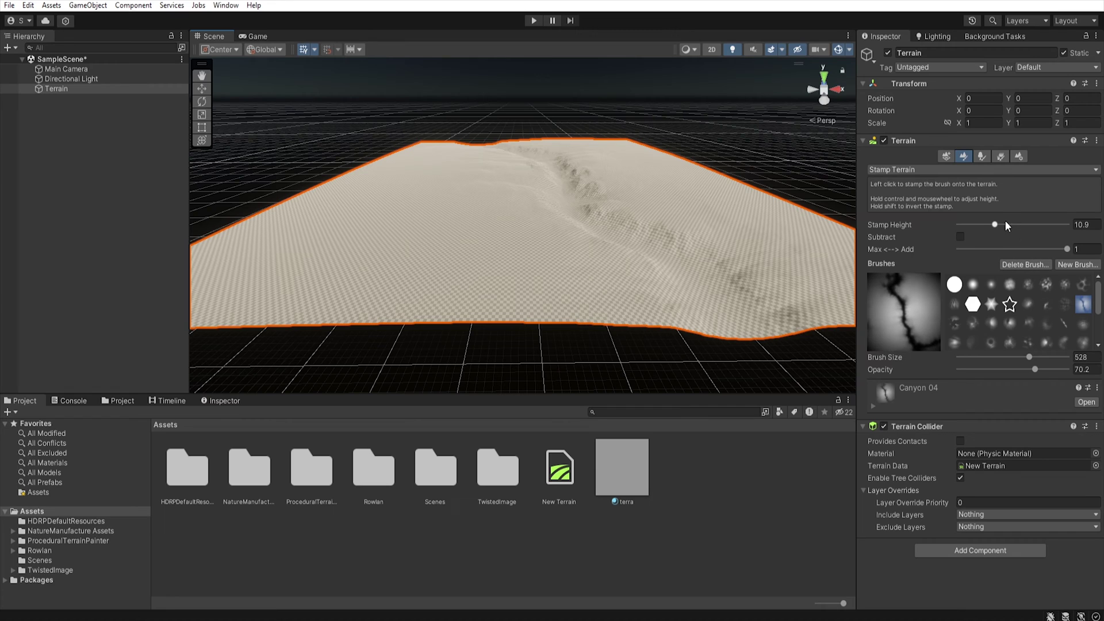
Stamp hills on both sides of the canyon with the Rocky Desert 12 brush at stamp height 34.7 and brush size 199
{"action": "left_click_drag", "start_coordinate": [996, 225], "coordinate": [1023, 226]}
{"action": "scroll", "coordinate": [1044, 336], "scroll_direction": "down", "scroll_amount": 2}
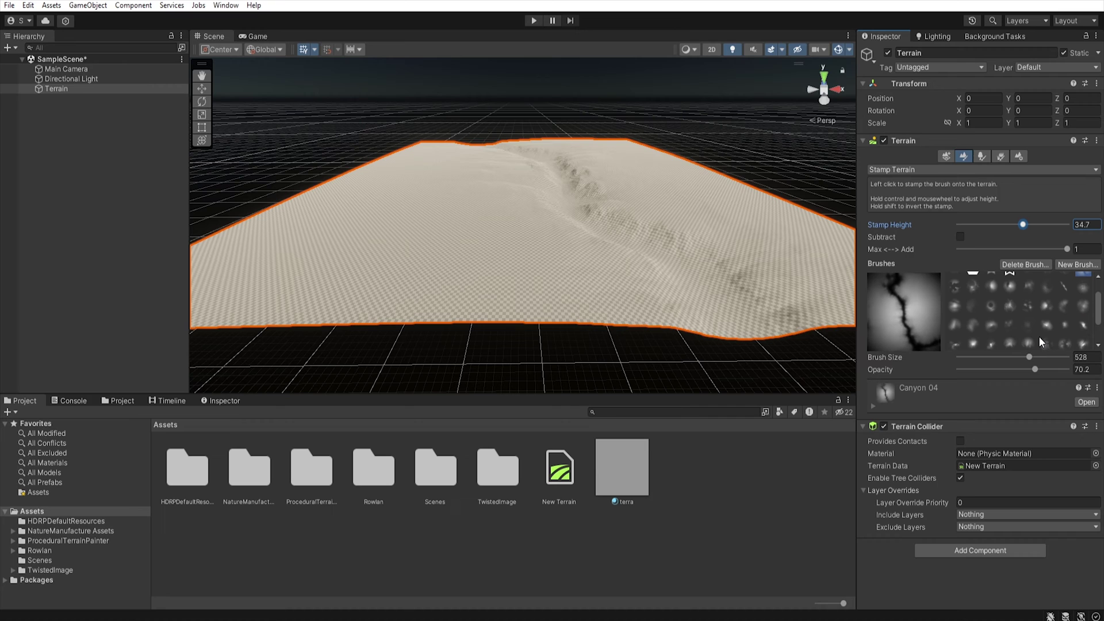
{"action": "left_click", "coordinate": [1028, 305]}
{"action": "left_click_drag", "start_coordinate": [1008, 360], "coordinate": [993, 358]}
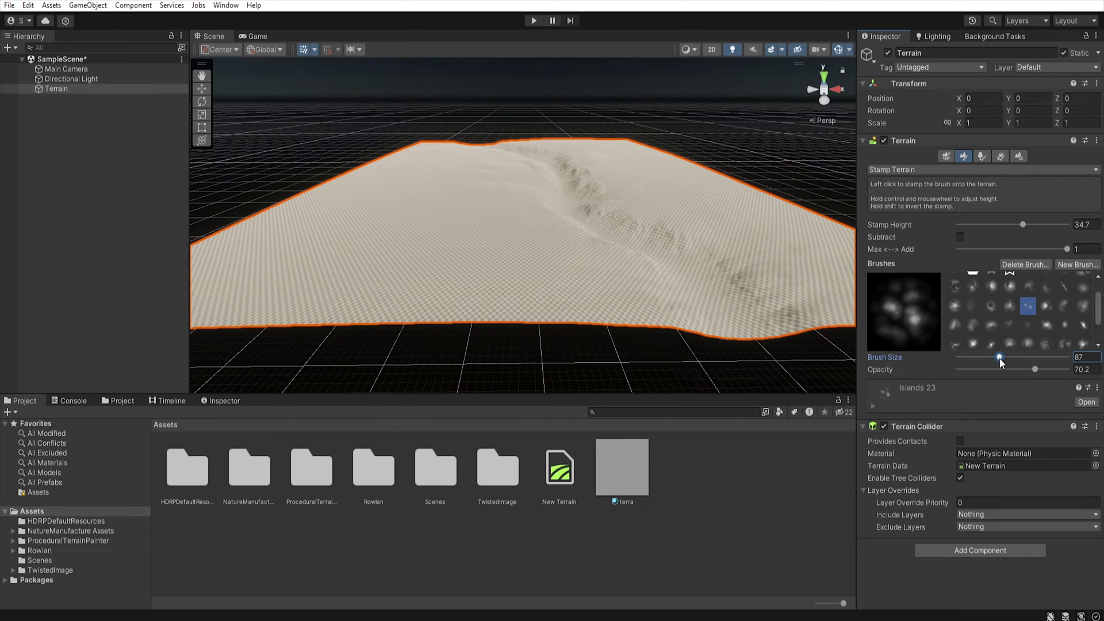
{"action": "left_click", "coordinate": [1027, 326]}
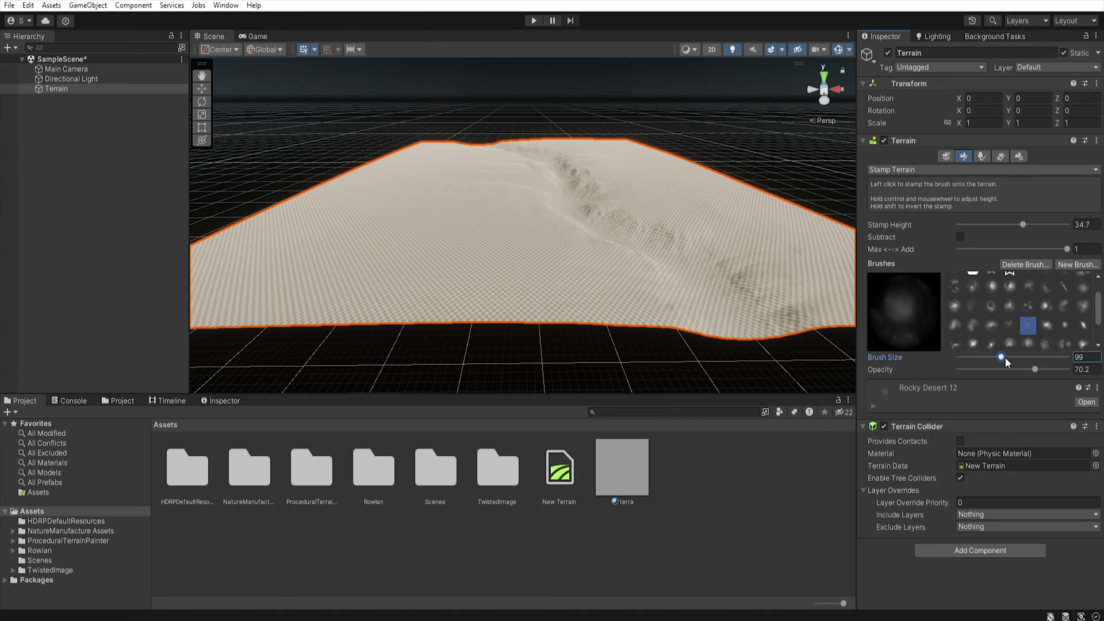
{"action": "left_click_drag", "start_coordinate": [1009, 358], "coordinate": [1010, 357]}
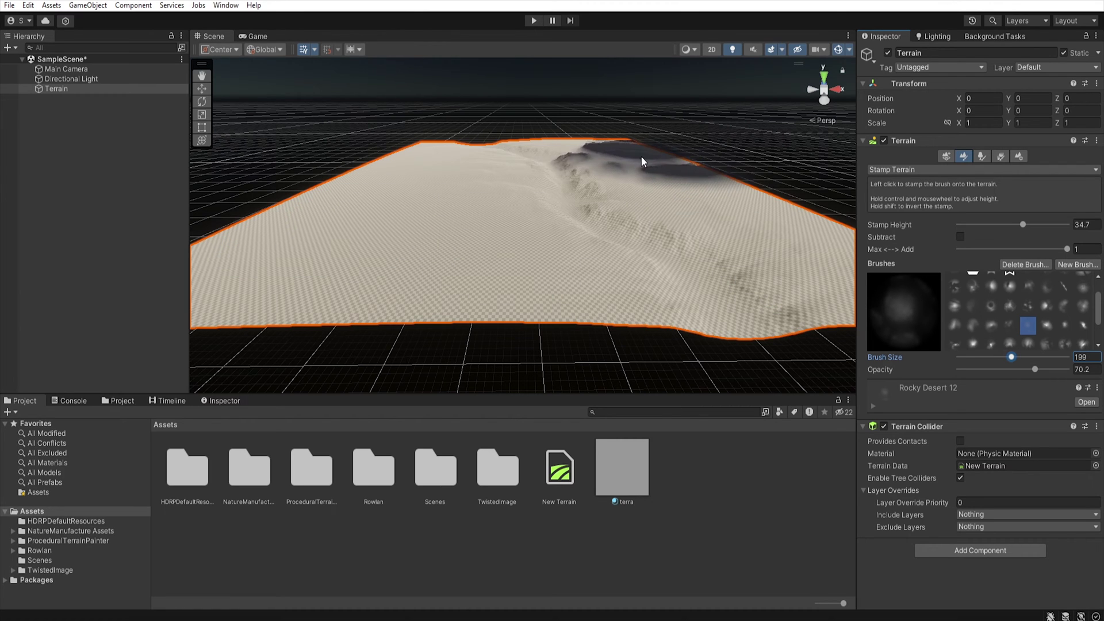
{"action": "left_click", "coordinate": [767, 199]}
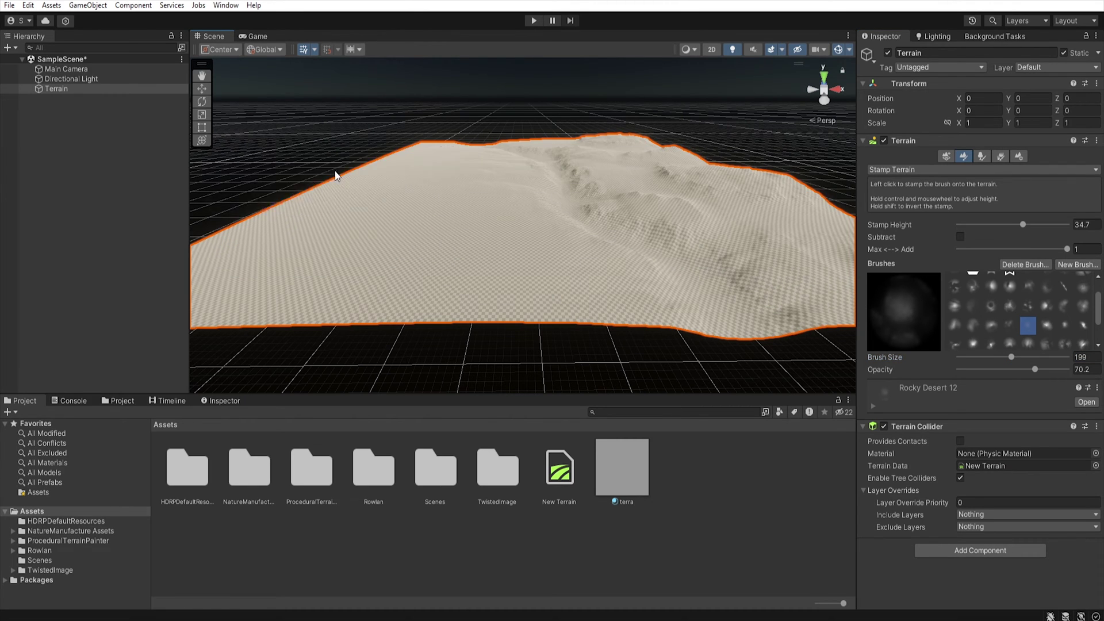
{"action": "left_click", "coordinate": [291, 252]}
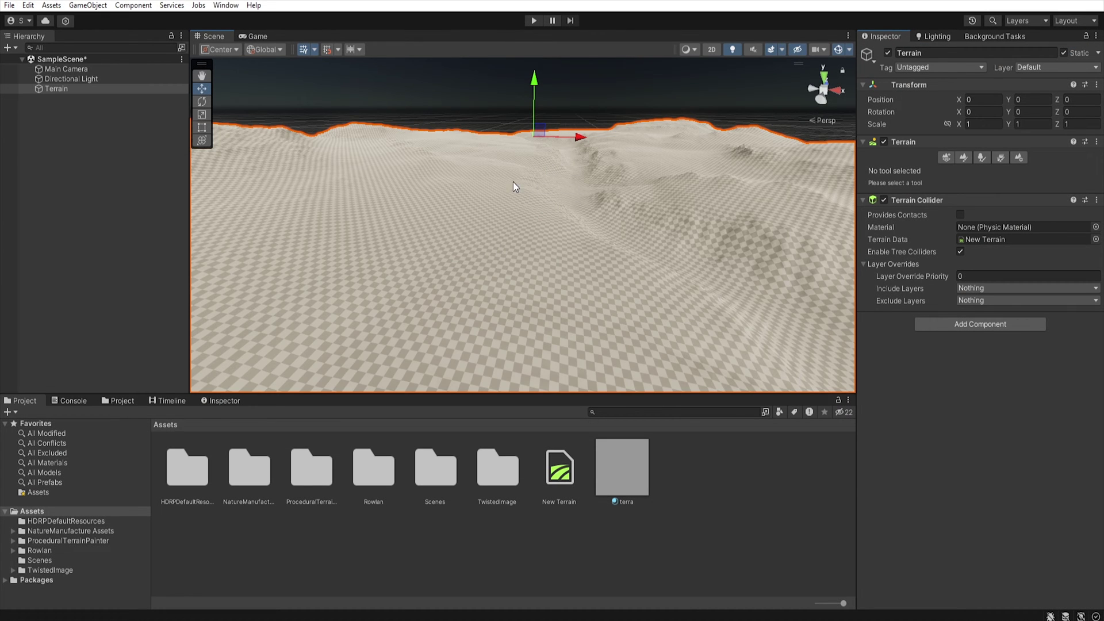
{"action": "left_click", "coordinate": [94, 540]}
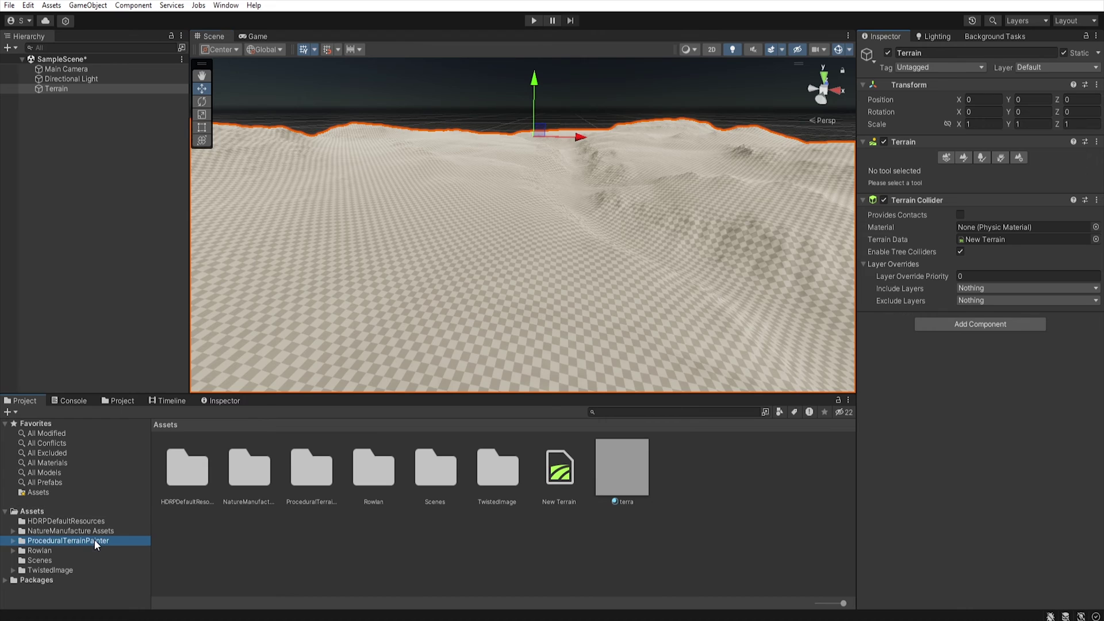
{"action": "left_click", "coordinate": [33, 511]}
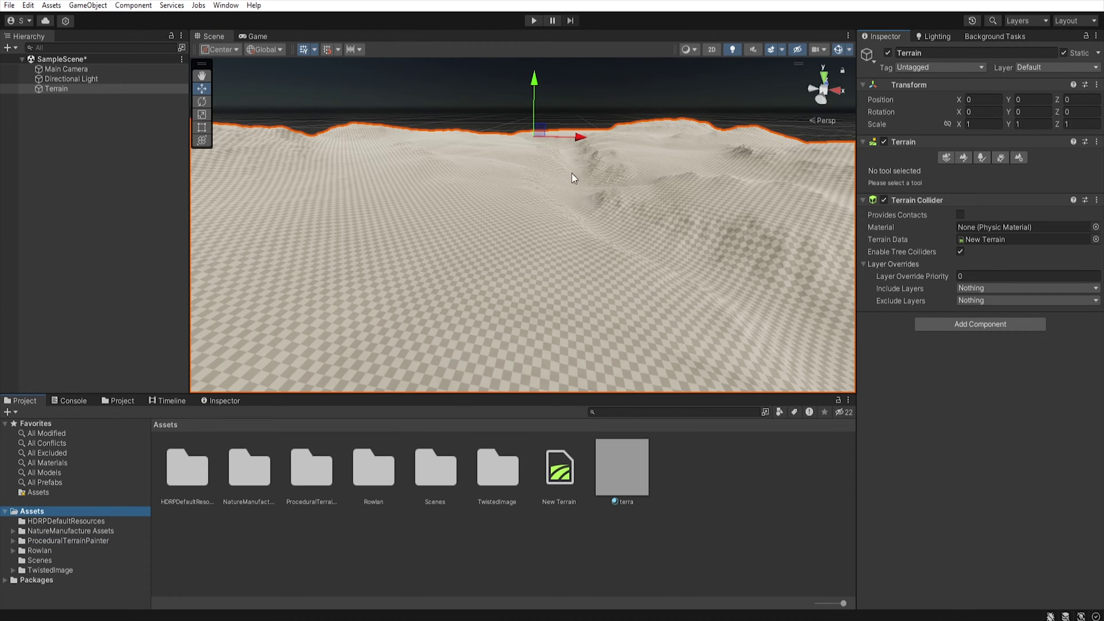
Add a Terrain Painter component to the Terrain object
{"action": "left_click", "coordinate": [82, 88]}
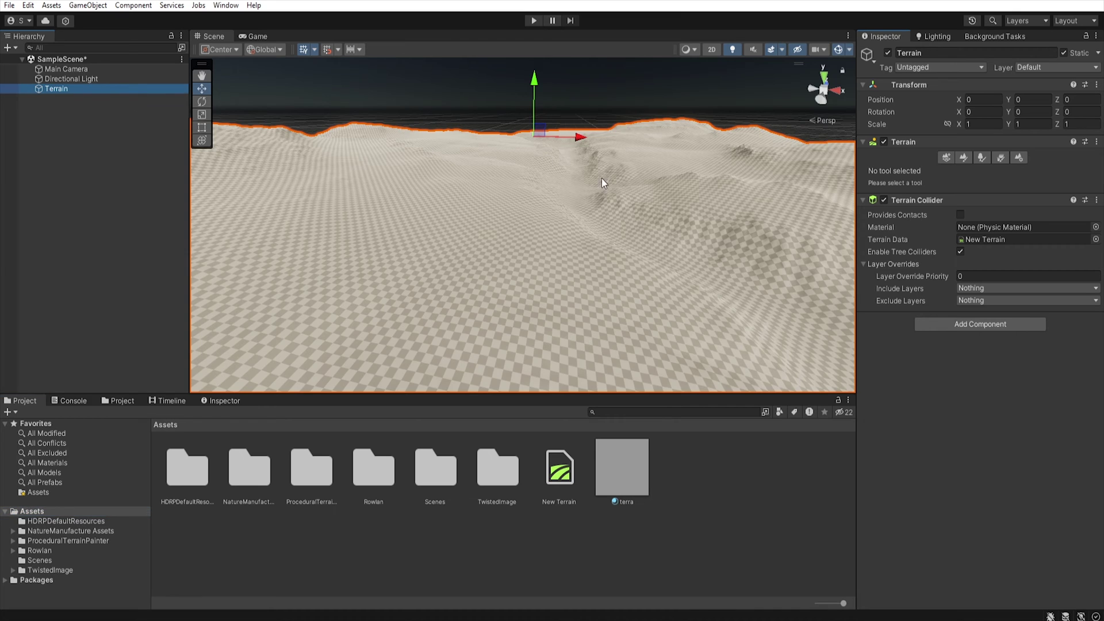
{"action": "left_click", "coordinate": [995, 325]}
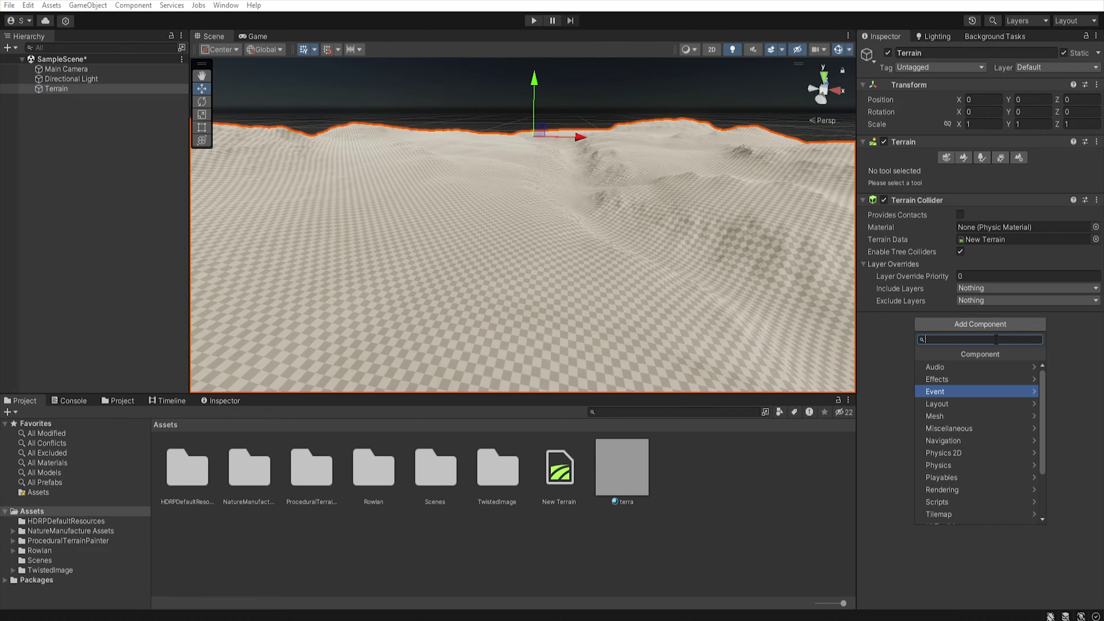
{"action": "type", "text": "pain"}
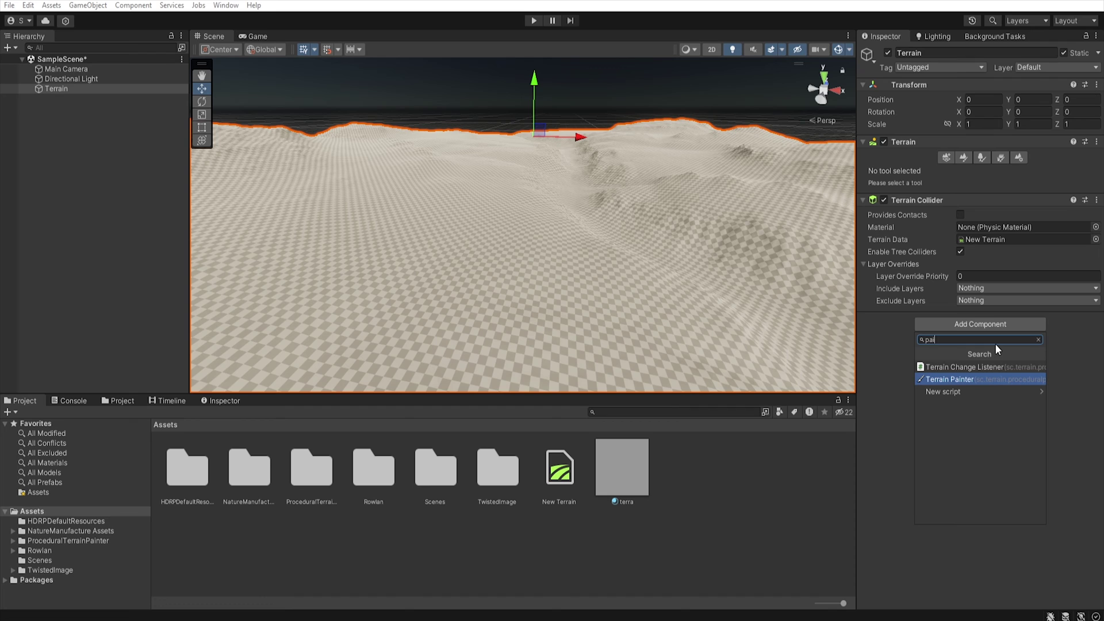
{"action": "left_click", "coordinate": [970, 382]}
{"action": "left_click", "coordinate": [869, 320]}
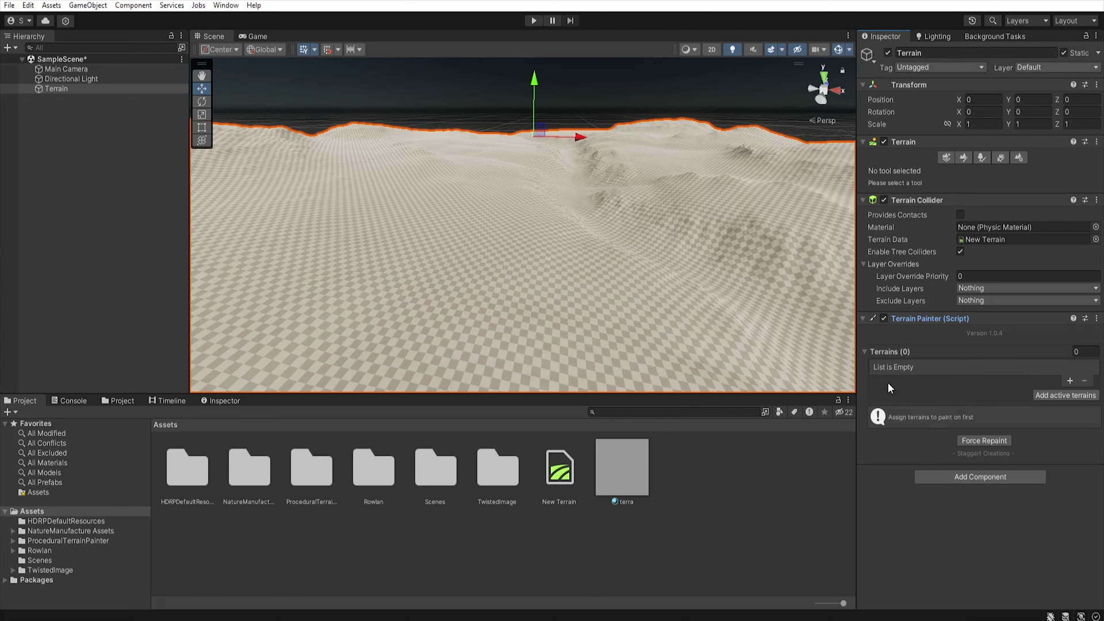
Assign the active terrain to Terrain Painter and set the splatmap and color map resolutions to 512x512
{"action": "left_click", "coordinate": [1078, 396]}
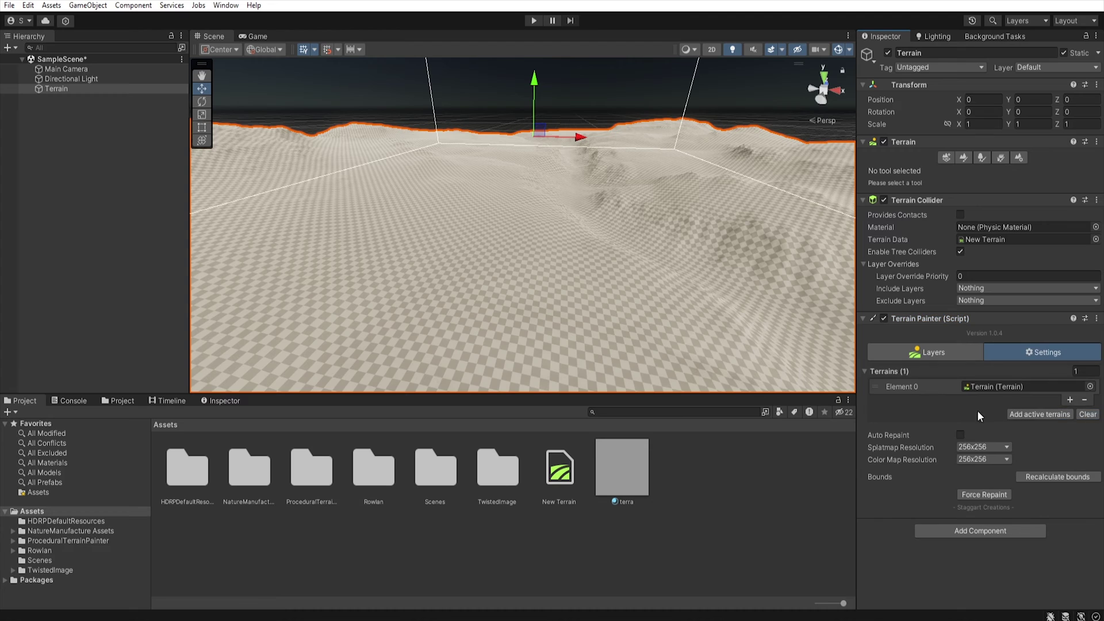
{"action": "left_click", "coordinate": [1007, 447]}
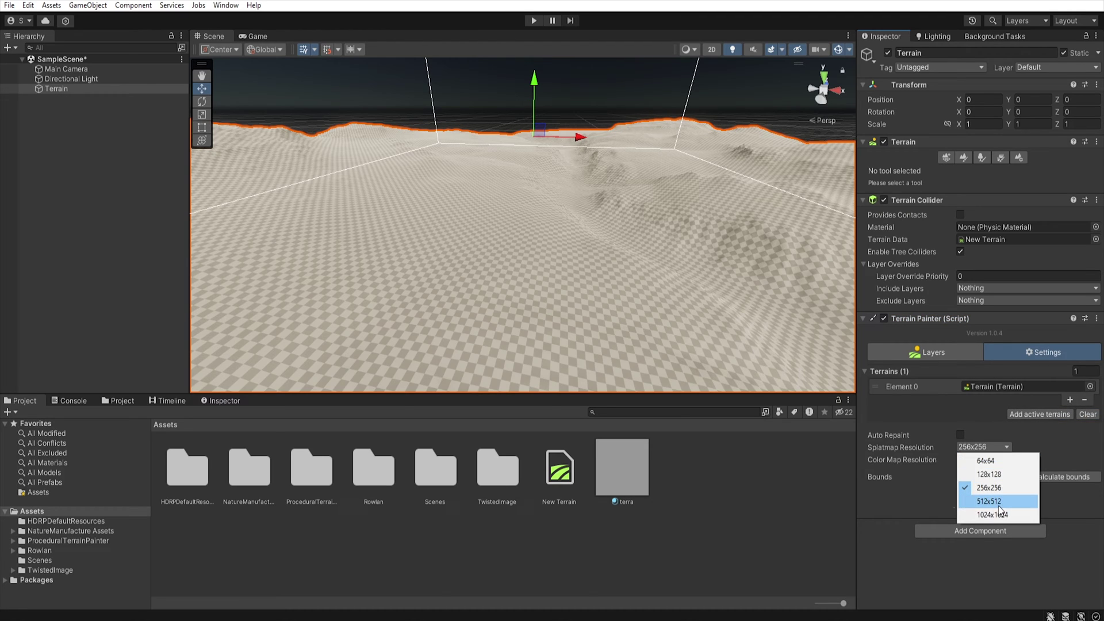
{"action": "left_click", "coordinate": [985, 528]}
{"action": "left_click", "coordinate": [988, 458]}
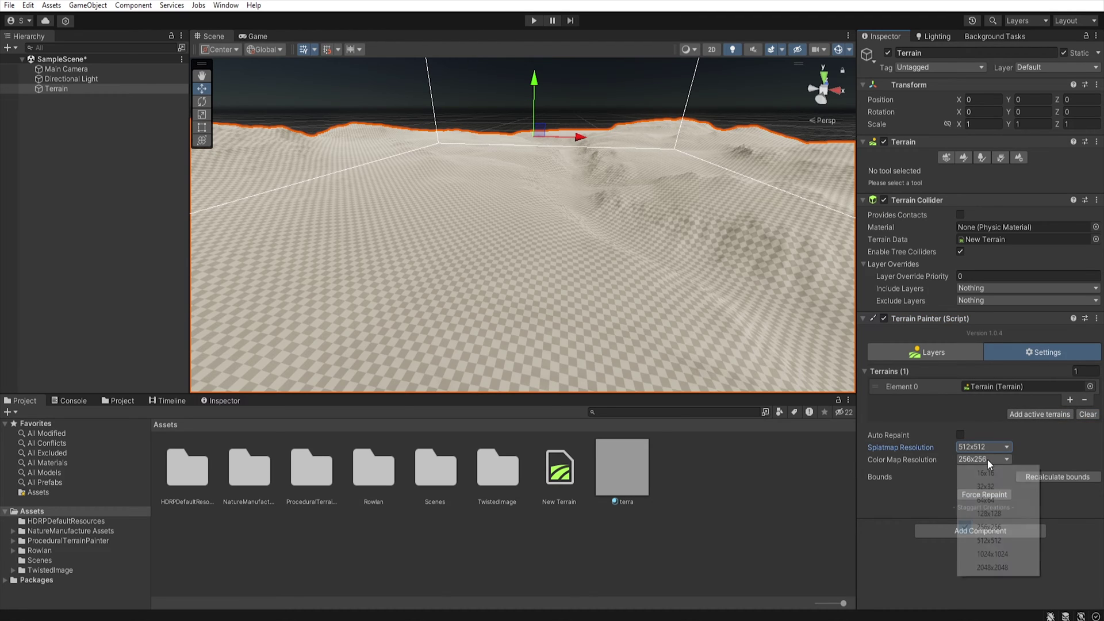
{"action": "left_click", "coordinate": [989, 541]}
Add Terrain Layer_Grass_2 as the base paint layer and Terrain Layer_Grass_1 above it
{"action": "left_click", "coordinate": [923, 353]}
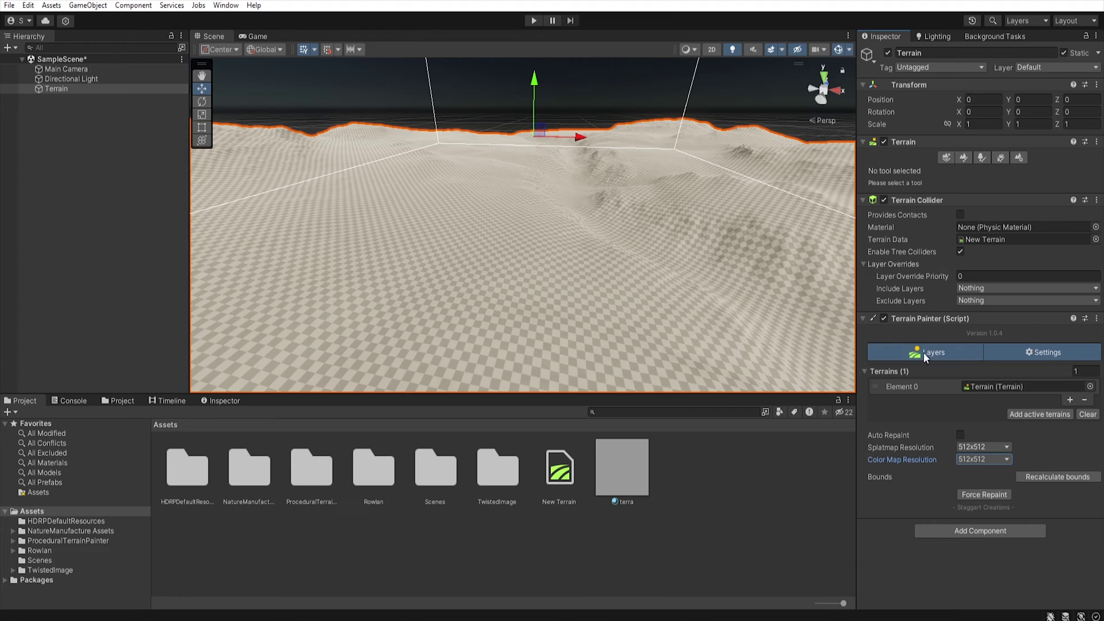
{"action": "left_click", "coordinate": [1079, 486]}
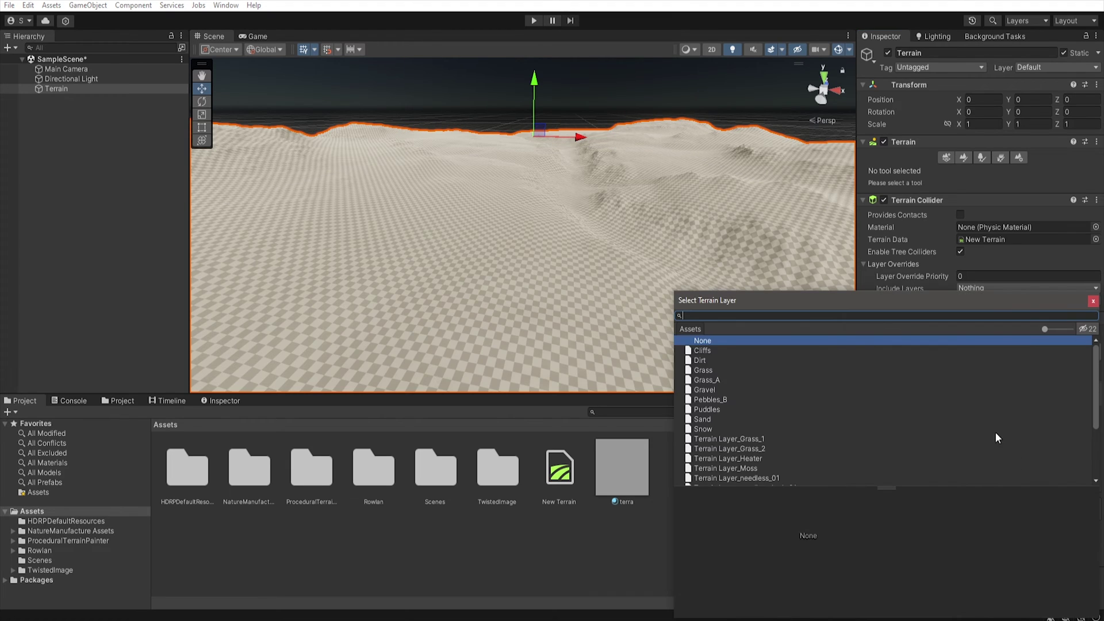
{"action": "left_click", "coordinate": [756, 366]}
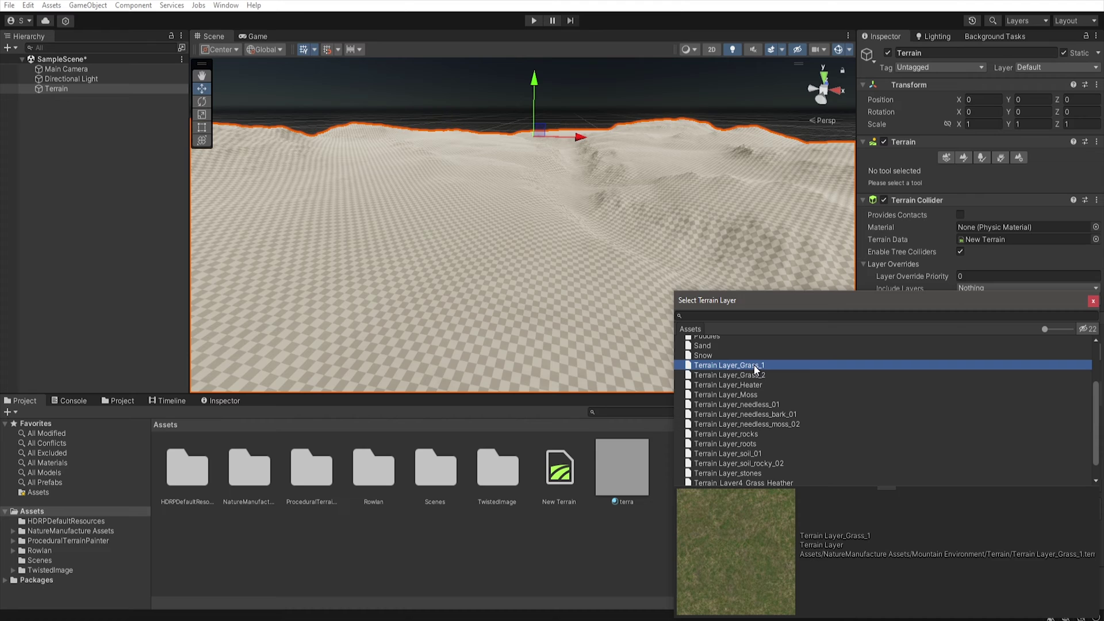
{"action": "double_click", "coordinate": [753, 375]}
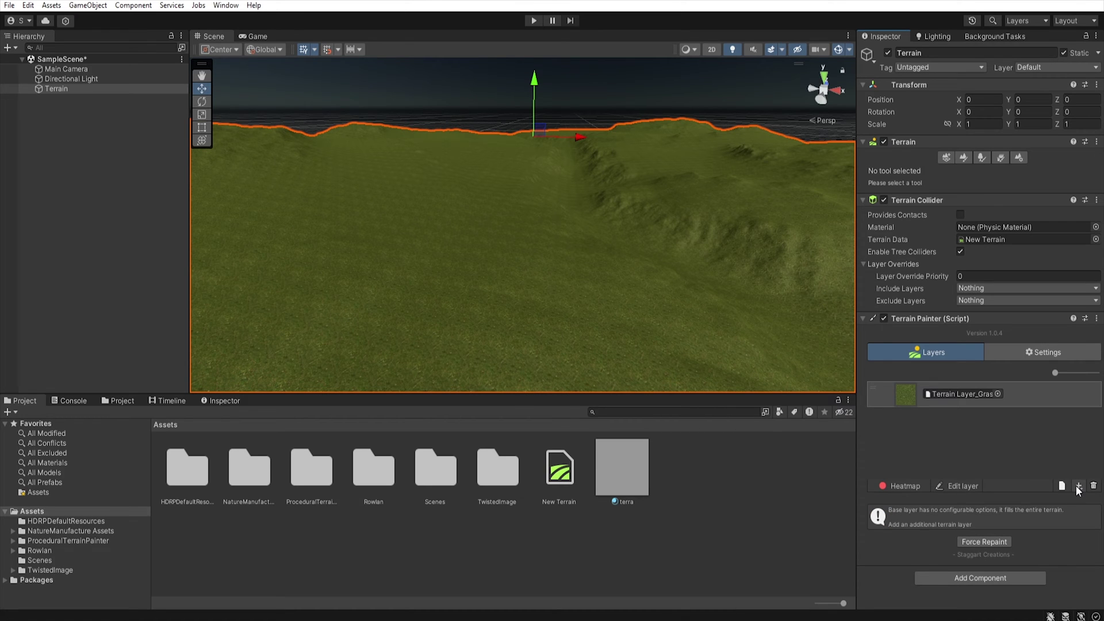
{"action": "left_click", "coordinate": [1078, 487]}
{"action": "left_click", "coordinate": [760, 439]}
{"action": "double_click", "coordinate": [760, 440]}
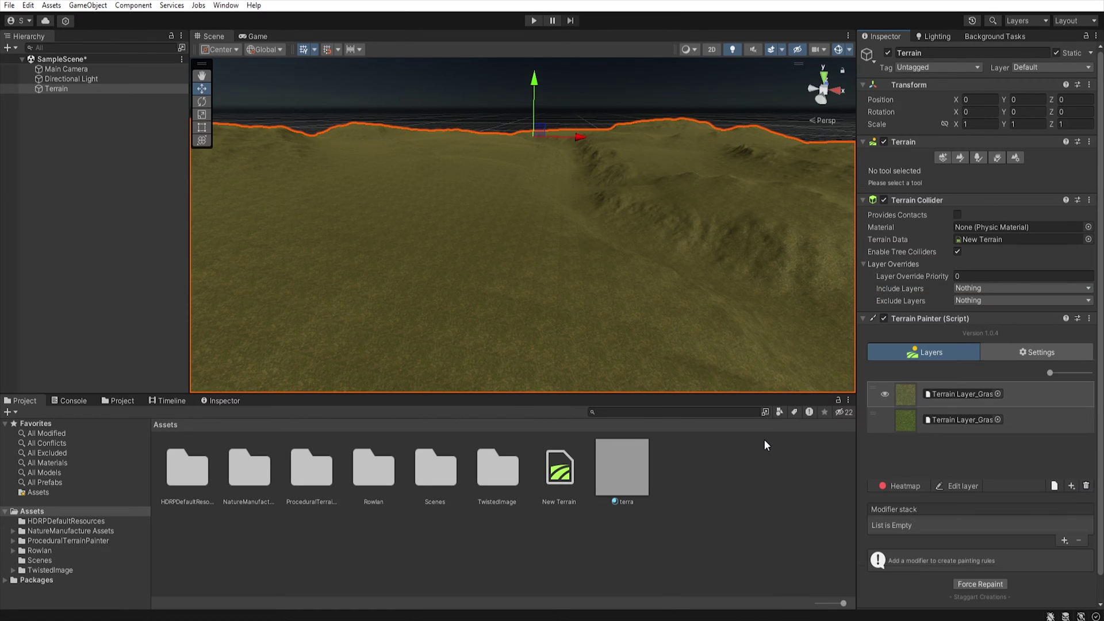
Stack a needless layer, Terrain Layer_rocks and a soil layer above the two grass layers
{"action": "left_click", "coordinate": [1072, 486]}
{"action": "left_click", "coordinate": [761, 383]}
{"action": "double_click", "coordinate": [760, 382]}
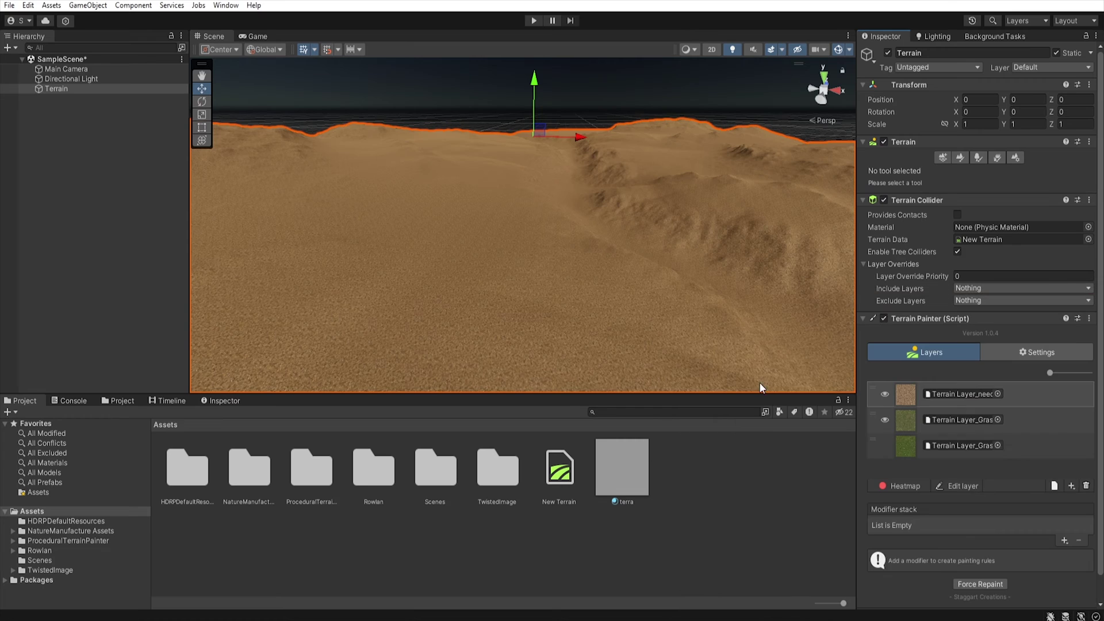
{"action": "left_click", "coordinate": [1073, 487]}
{"action": "double_click", "coordinate": [771, 416]}
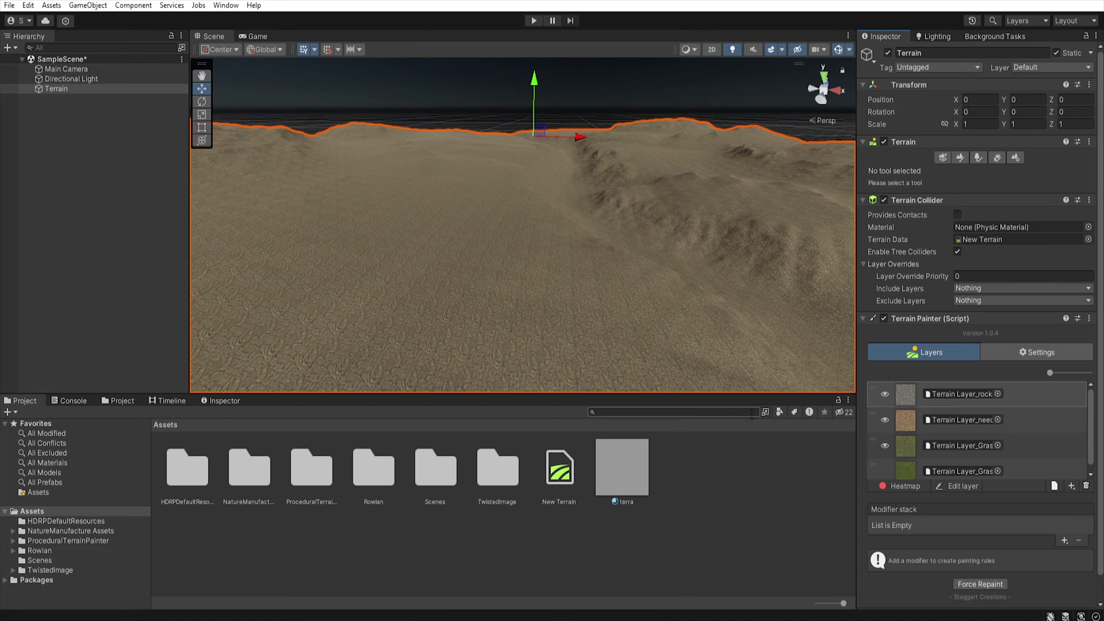
{"action": "left_click", "coordinate": [1071, 487]}
{"action": "double_click", "coordinate": [774, 442]}
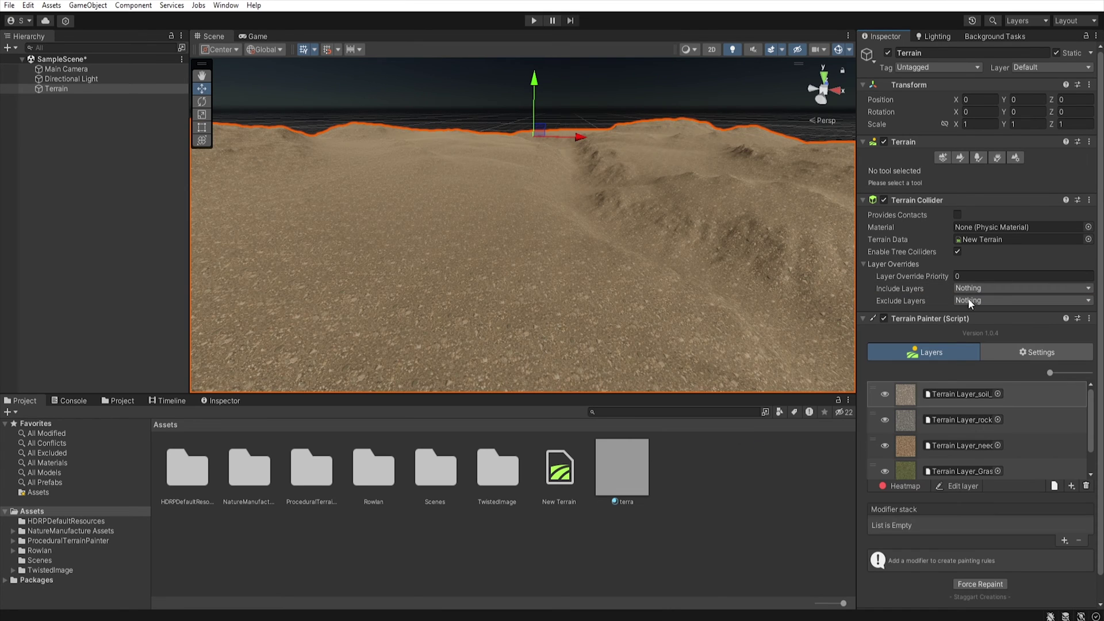
Add a Height modifier to the soil layer with Max 15.09 and Max Falloff 4.72 so it covers the canyon floor
{"action": "scroll", "coordinate": [1018, 423], "scroll_direction": "down", "scroll_amount": 1}
{"action": "scroll", "coordinate": [1017, 402], "scroll_direction": "up", "scroll_amount": 2}
{"action": "left_click", "coordinate": [1060, 539]}
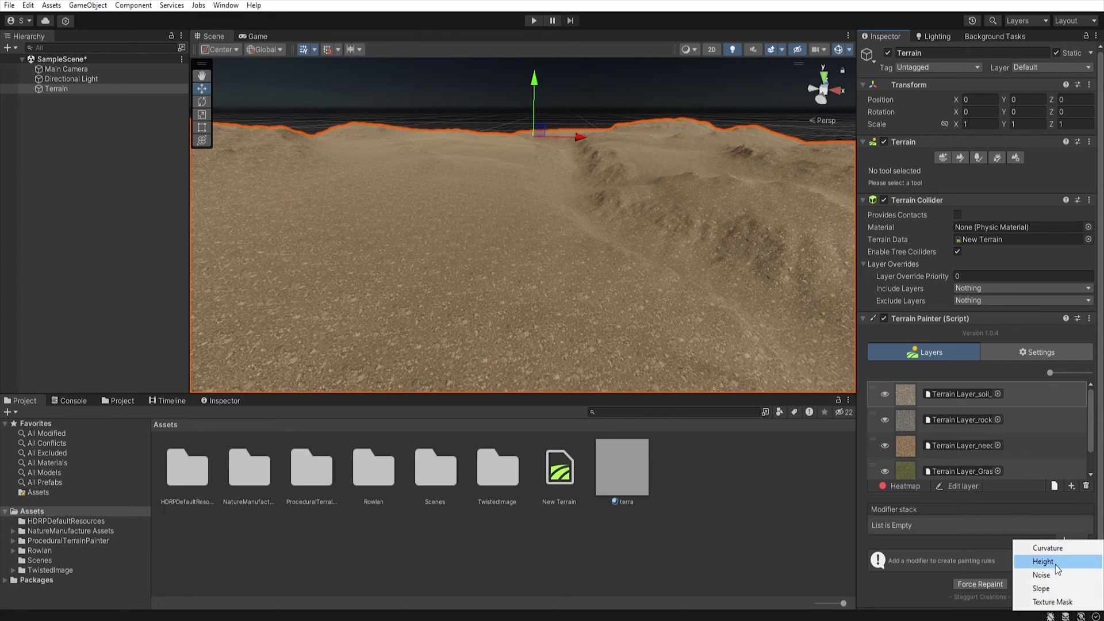
{"action": "left_click", "coordinate": [1057, 561]}
{"action": "left_click", "coordinate": [1011, 593]}
{"action": "type", "text": "11"}
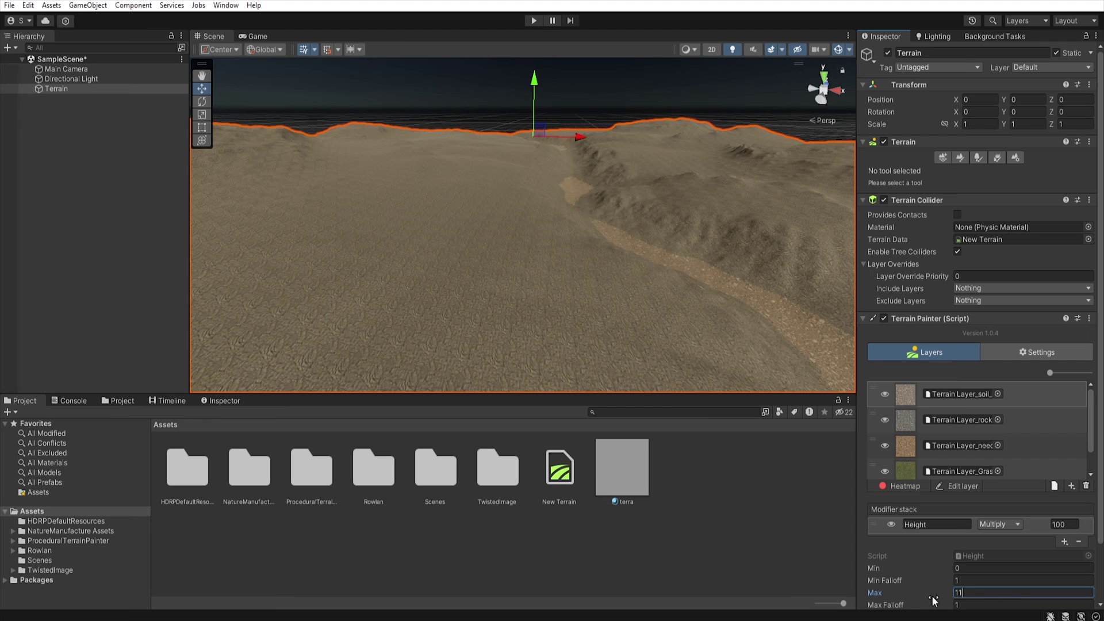
{"action": "left_click_drag", "start_coordinate": [932, 600], "coordinate": [981, 585]}
{"action": "scroll", "coordinate": [946, 558], "scroll_direction": "down", "scroll_amount": 2}
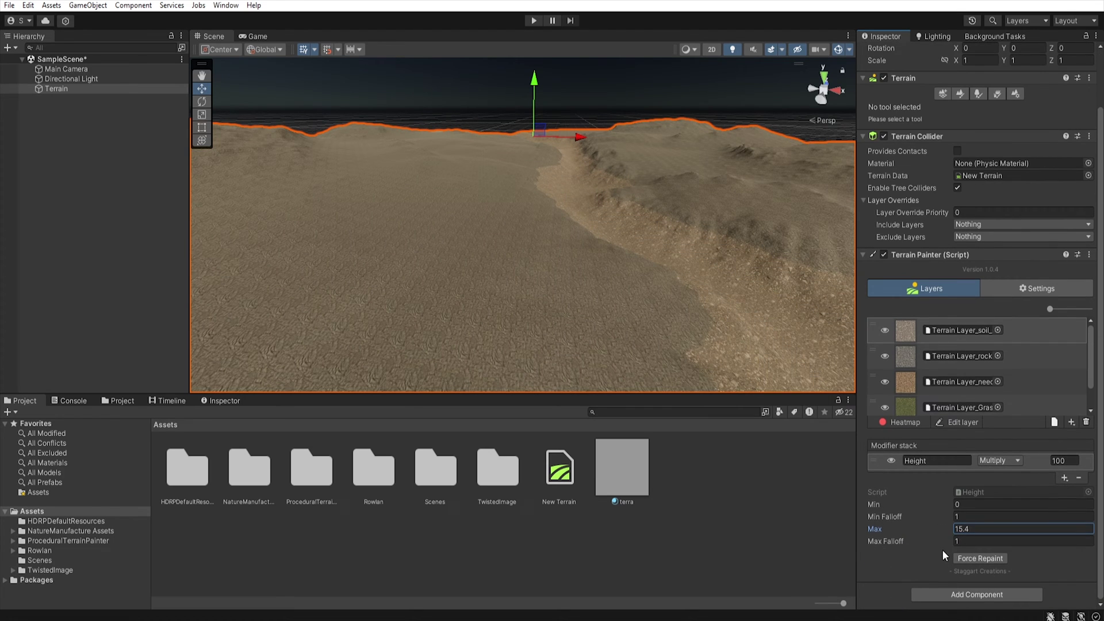
{"action": "mouse_move", "coordinate": [942, 547]}
{"action": "left_mouse_down"}
{"action": "mouse_move", "coordinate": [979, 540]}
{"action": "mouse_move", "coordinate": [927, 530]}
{"action": "mouse_move", "coordinate": [937, 529]}
{"action": "left_mouse_up"}
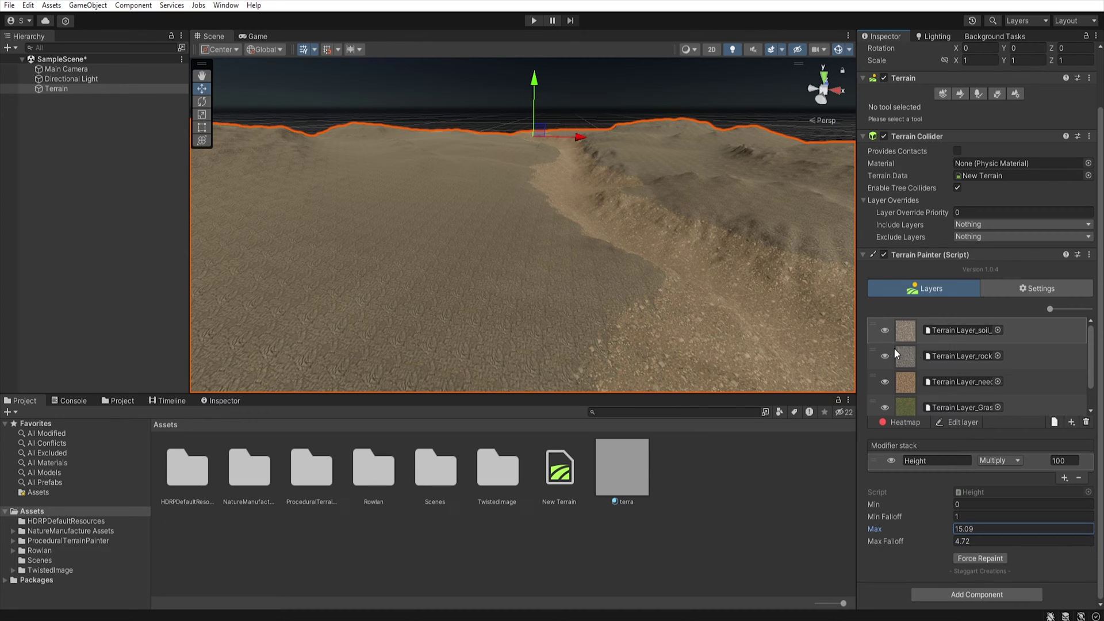
Add a Slope modifier to the rocks layer
{"action": "left_click", "coordinate": [1044, 356]}
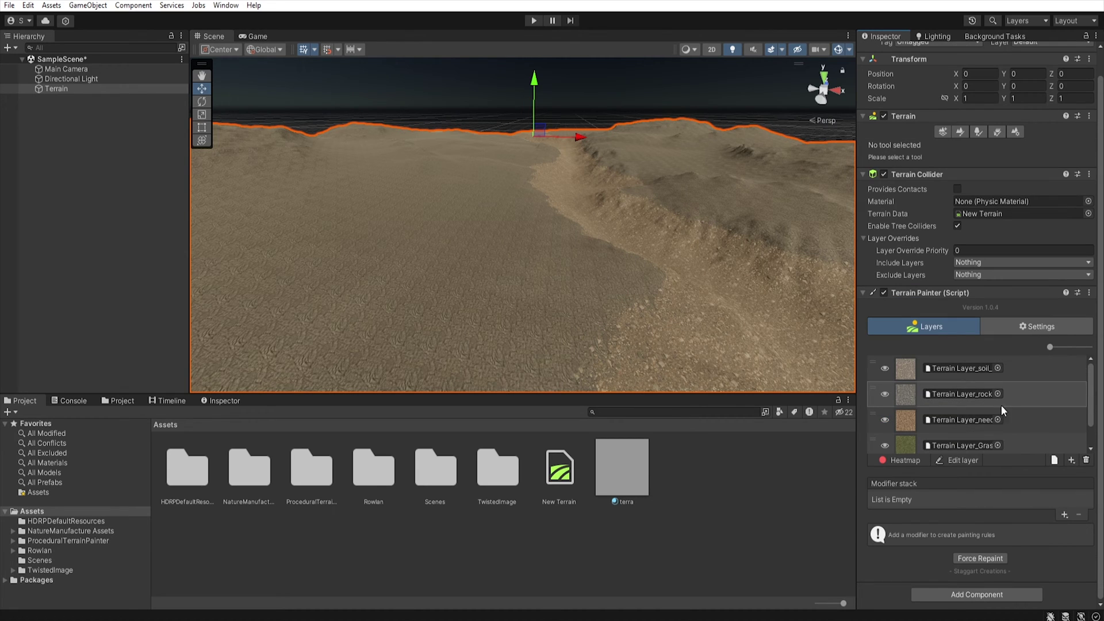
{"action": "left_click", "coordinate": [1064, 515]}
{"action": "left_click", "coordinate": [1051, 560]}
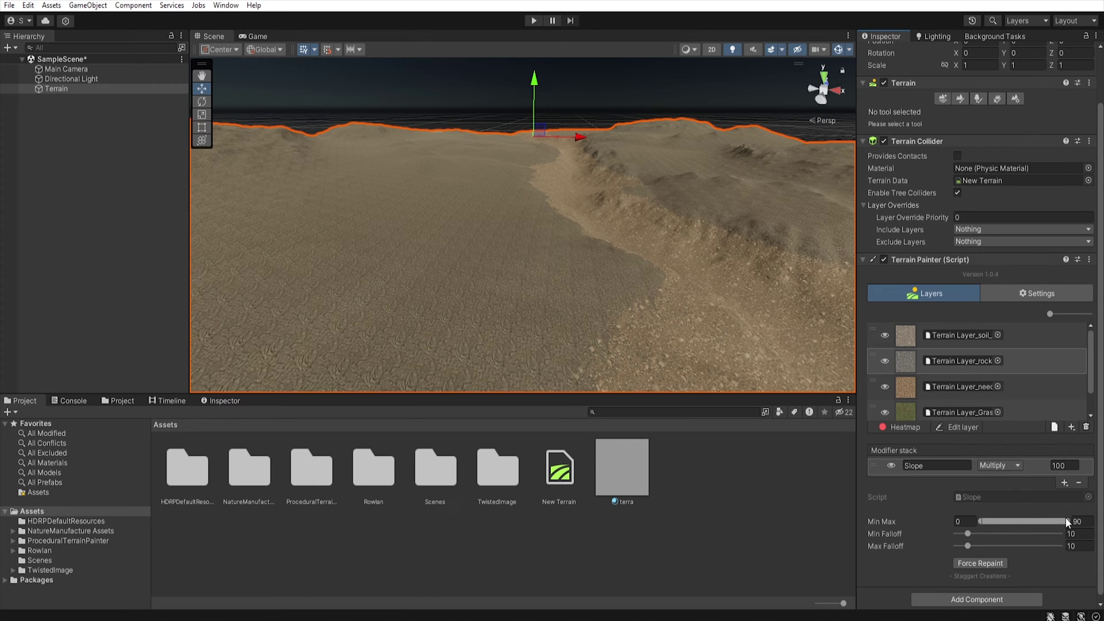
Narrow the rocks layer's Slope range to about 6.78 to 15.41
{"action": "left_click_drag", "start_coordinate": [1065, 521], "coordinate": [990, 521]}
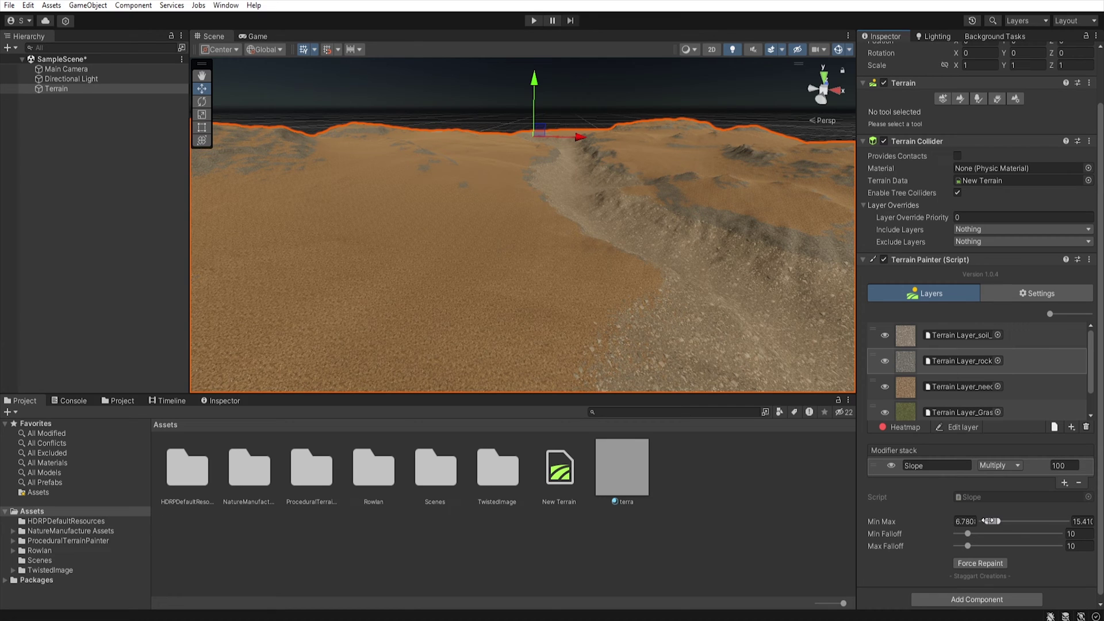
Add a Curvature modifier to the needless layer with a range of about 0.17 to 0.24 and Max Falloff 0.018
{"action": "left_click", "coordinate": [1036, 384]}
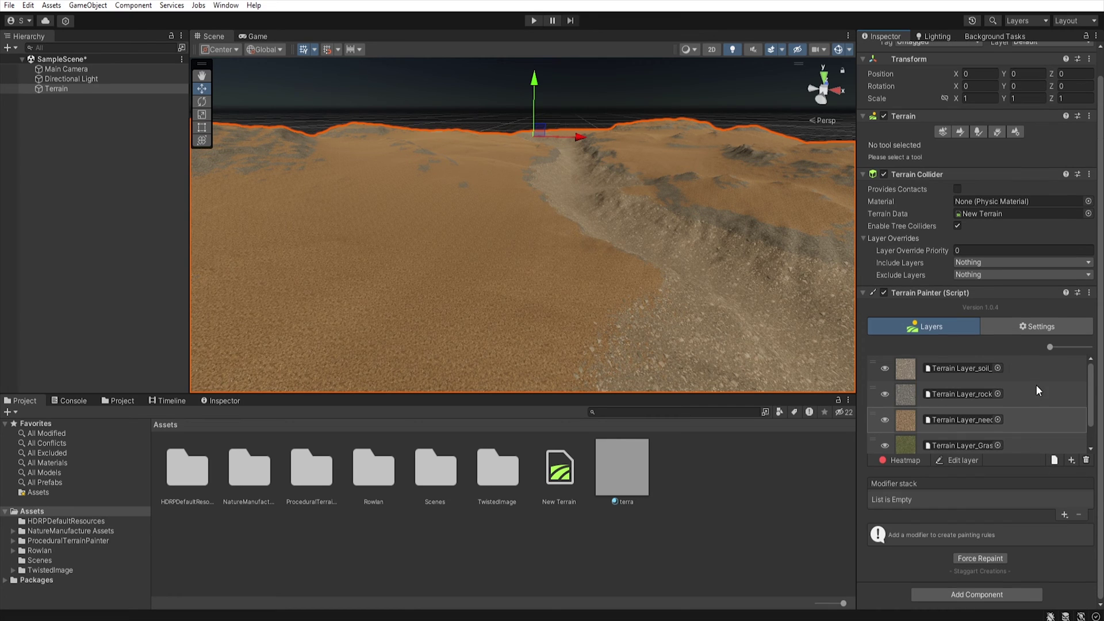
{"action": "left_click", "coordinate": [1065, 516]}
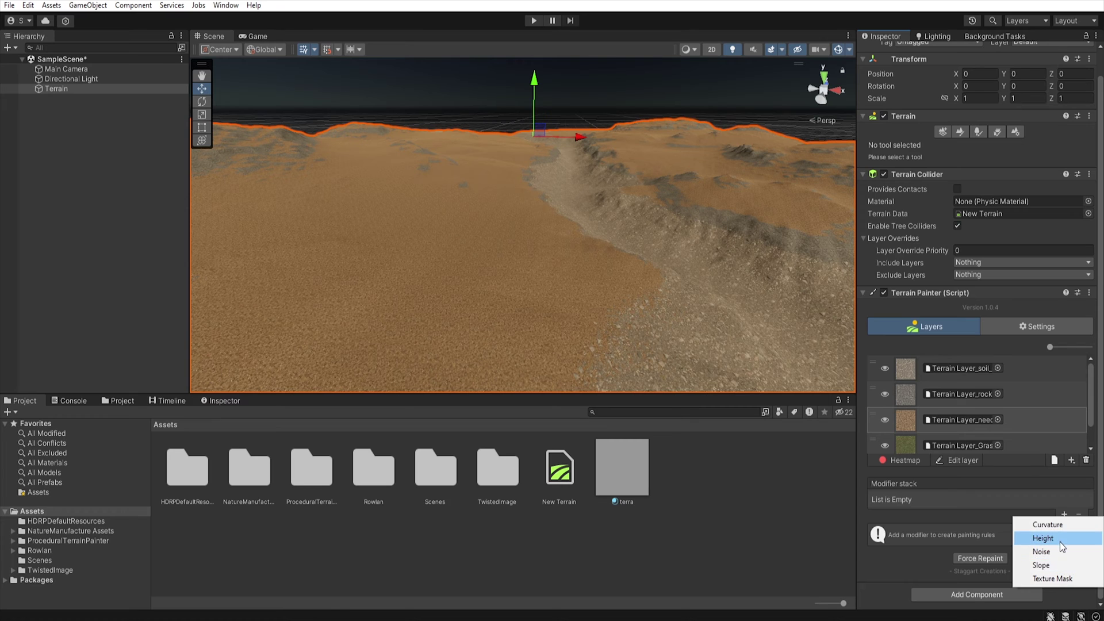
{"action": "left_click", "coordinate": [1038, 523]}
{"action": "left_click_drag", "start_coordinate": [1004, 502], "coordinate": [959, 544]}
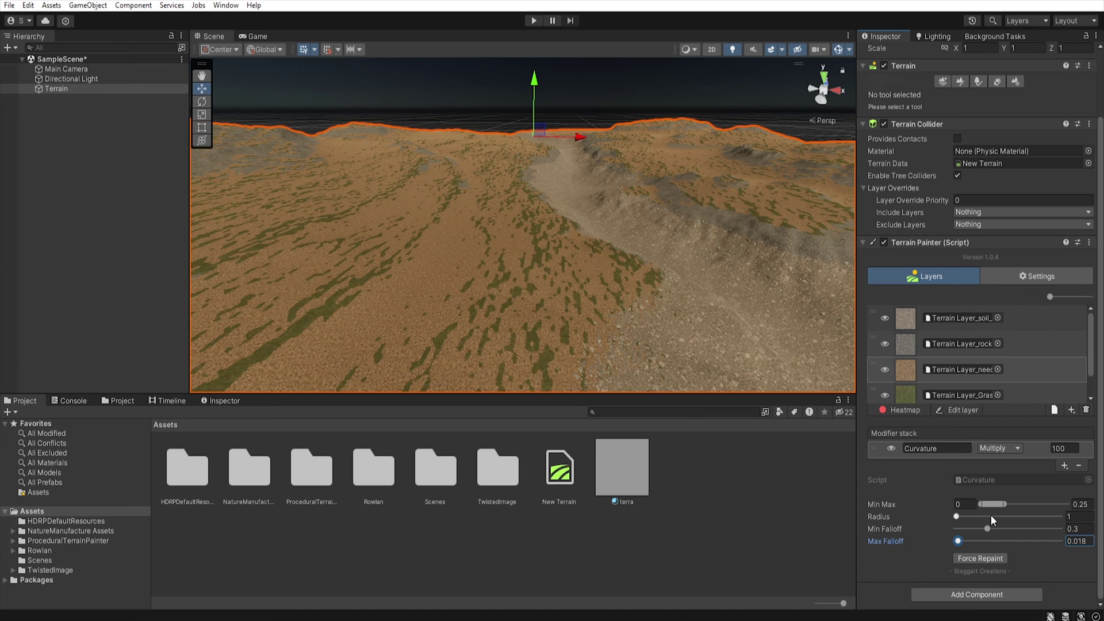
{"action": "left_click_drag", "start_coordinate": [1004, 504], "coordinate": [1000, 504]}
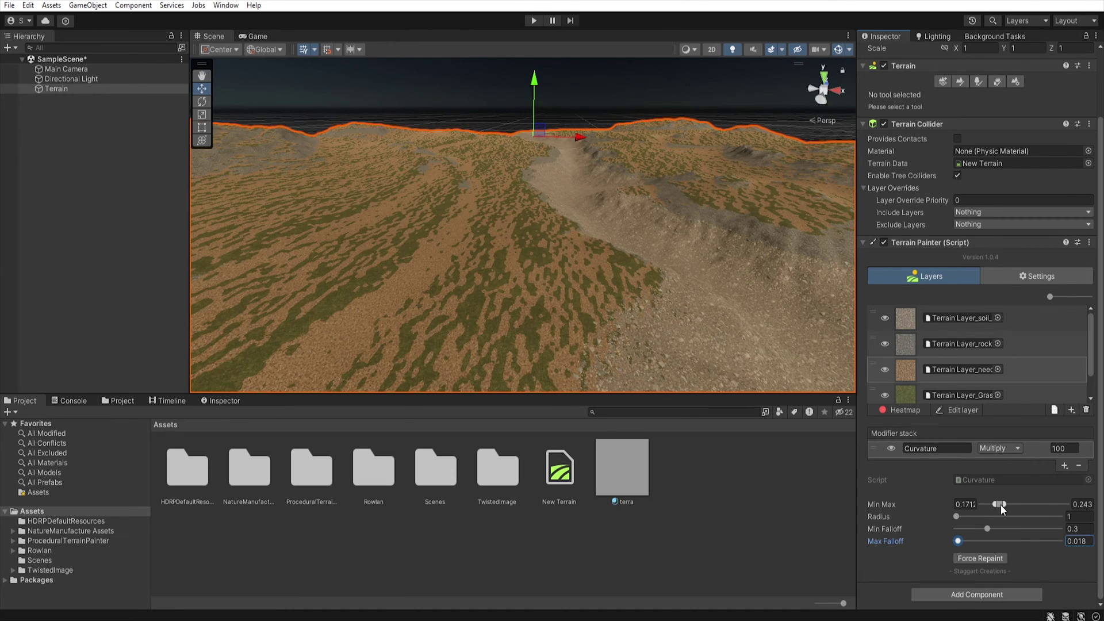
Add a Height modifier to the needless layer with Min 24.5 and Max 24.9
{"action": "left_click", "coordinate": [1065, 465]}
{"action": "left_click", "coordinate": [1056, 486]}
{"action": "left_click", "coordinate": [963, 534]}
{"action": "type", "text": "15"}
{"action": "left_click_drag", "start_coordinate": [943, 534], "coordinate": [1013, 534]}
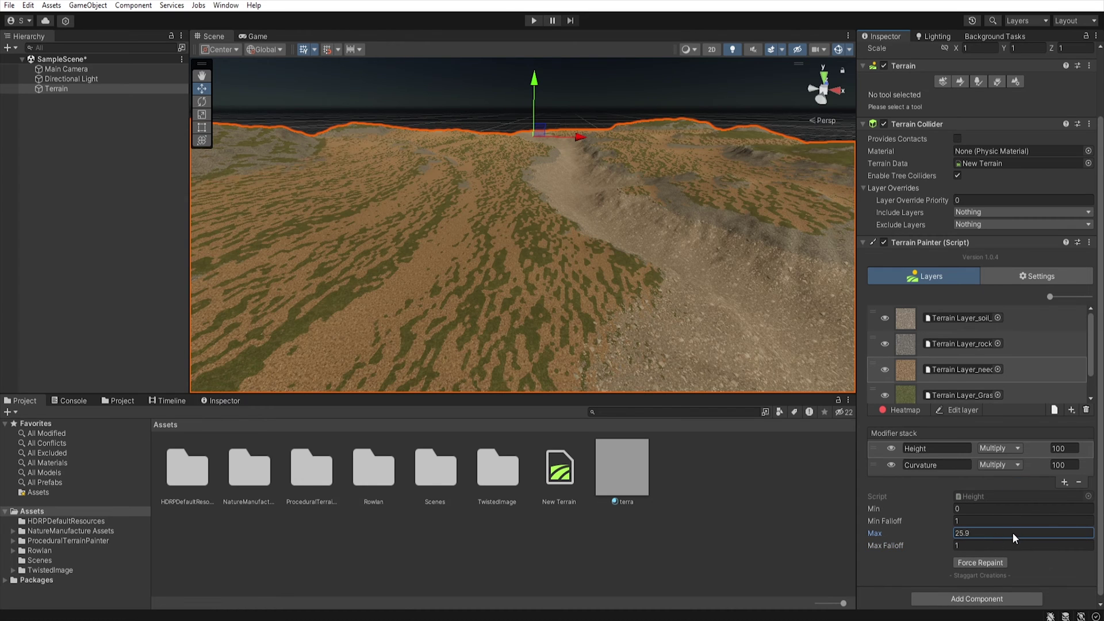
{"action": "left_click", "coordinate": [1035, 508]}
{"action": "type", "text": "24.5"}
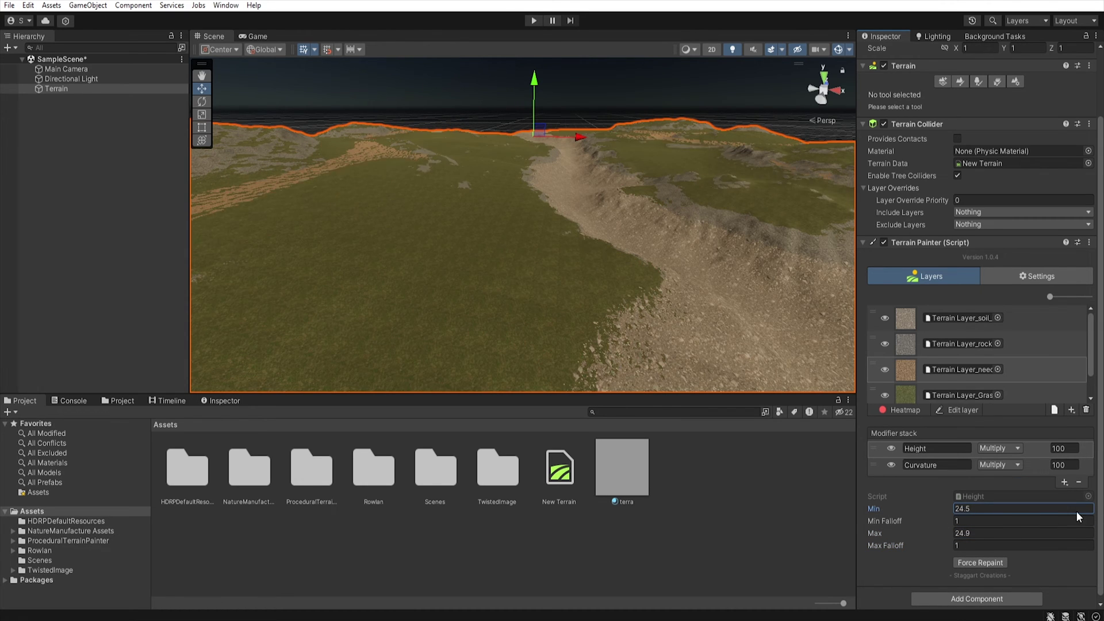
Add a Slope modifier to the needless layer with a range from 0 to about 8
{"action": "left_click", "coordinate": [1064, 482]}
{"action": "left_click", "coordinate": [1061, 527]}
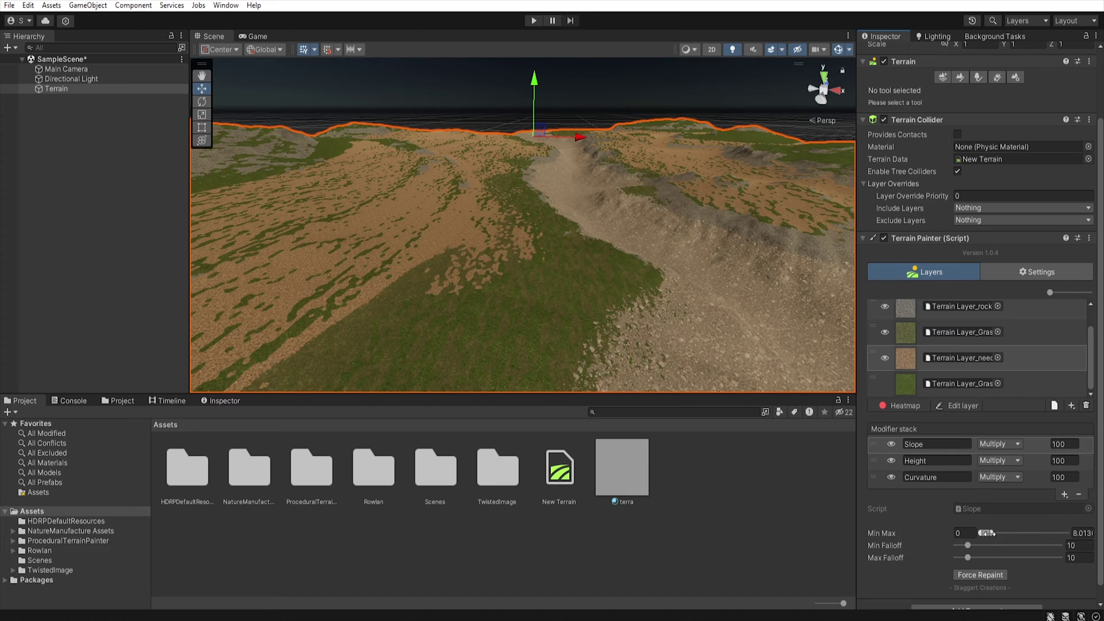
{"action": "left_click_drag", "start_coordinate": [988, 534], "coordinate": [992, 533]}
Move Curvature to the top of the modifier stack with range about 0.164 to 0.236, Radius 11.18 and Max Falloff 0.14
{"action": "left_click", "coordinate": [1031, 481]}
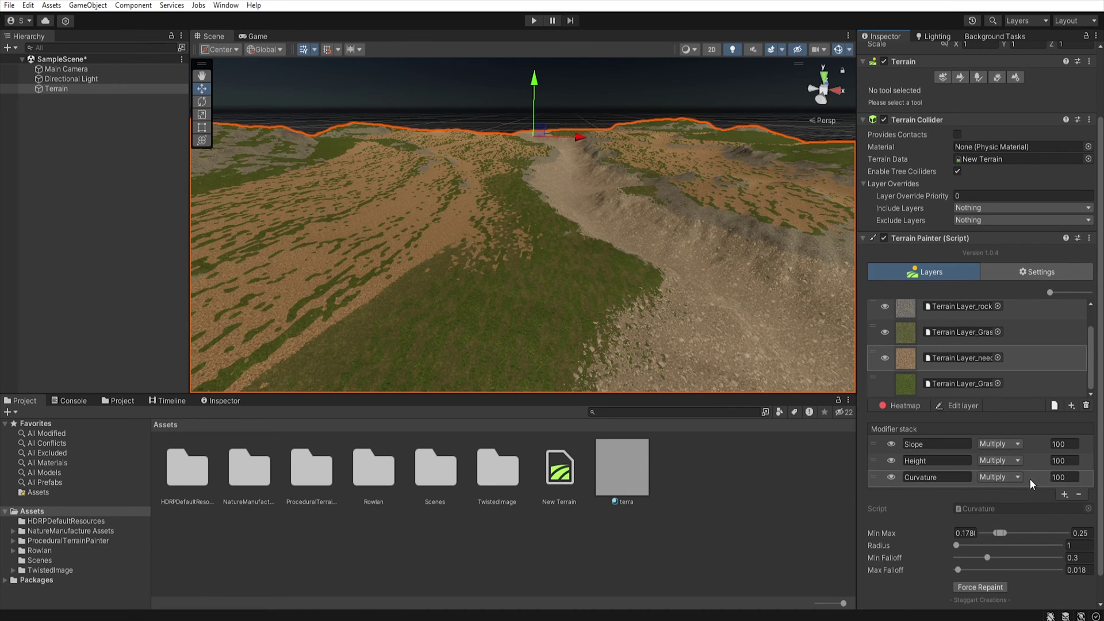
{"action": "left_click_drag", "start_coordinate": [1030, 478], "coordinate": [980, 458]}
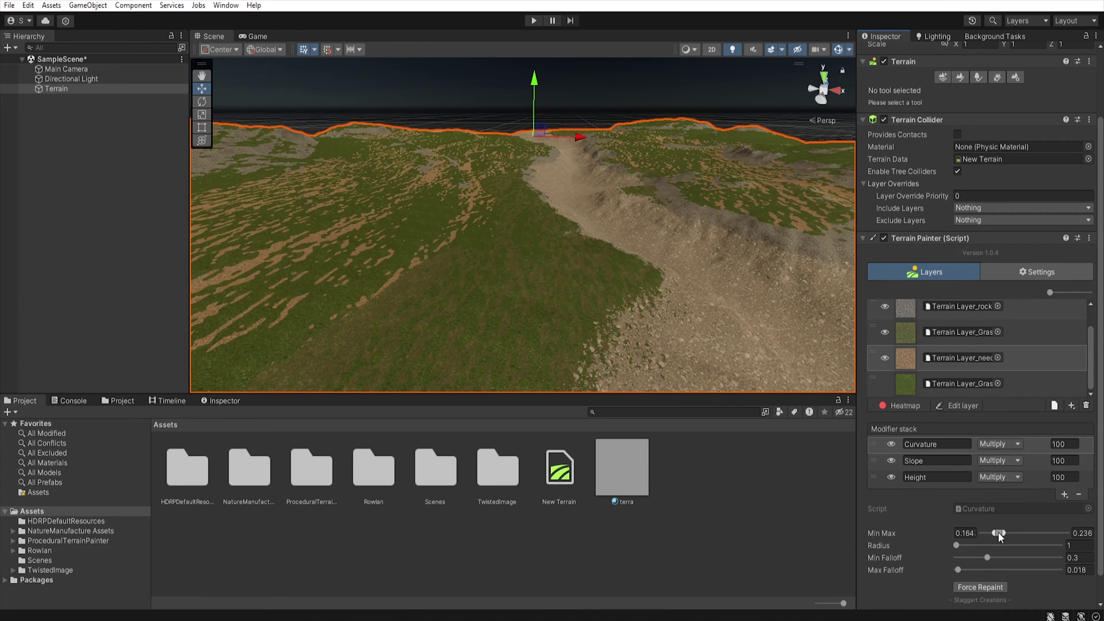
{"action": "left_click_drag", "start_coordinate": [958, 546], "coordinate": [1026, 544]}
{"action": "left_click_drag", "start_coordinate": [958, 570], "coordinate": [965, 571]}
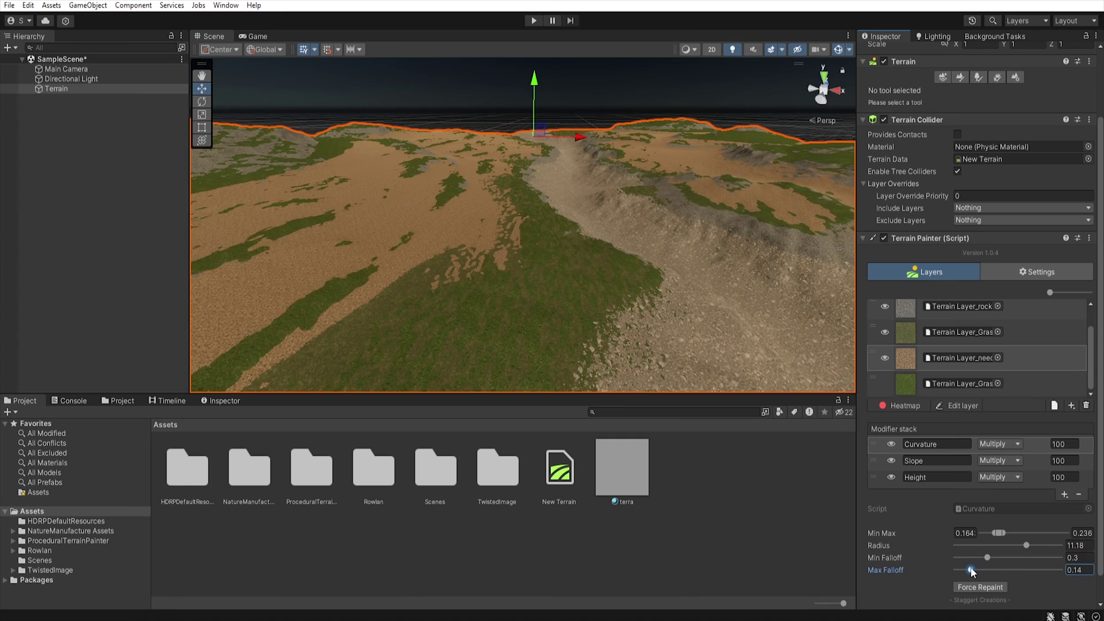
Move in close to the painted ground and switch the terrain painting tool to Paint Texture
{"action": "key", "text": "w"}
{"action": "right_click_drag", "start_coordinate": [713, 282], "coordinate": [845, 204]}
{"action": "left_click", "coordinate": [960, 77]}
{"action": "left_click", "coordinate": [978, 90]}
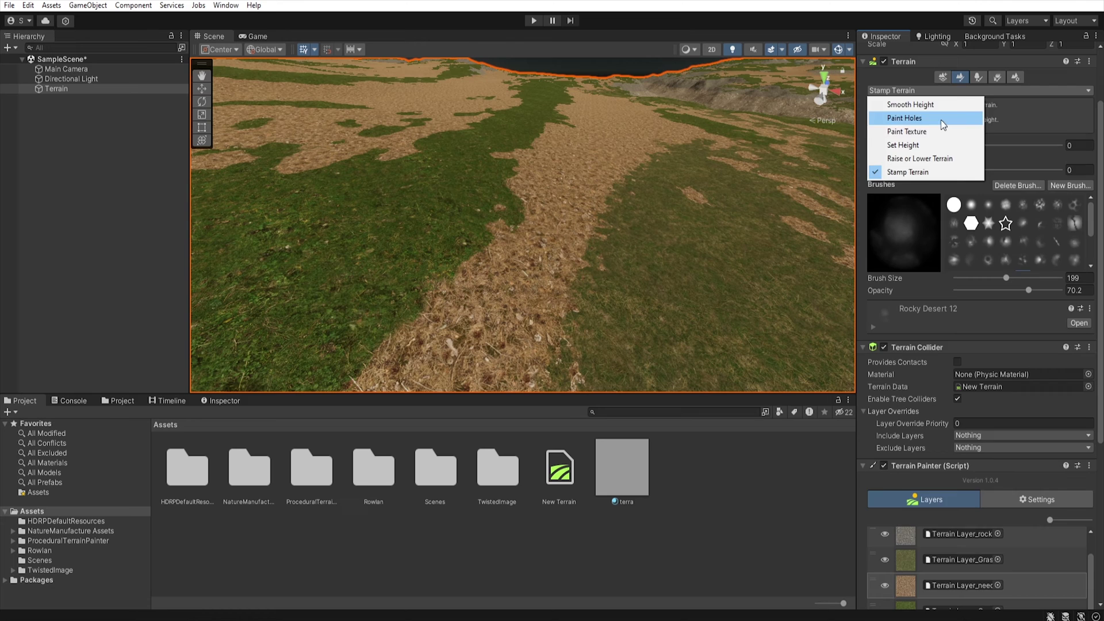
{"action": "left_click", "coordinate": [911, 130]}
{"action": "left_click_drag", "start_coordinate": [973, 560], "coordinate": [963, 561]}
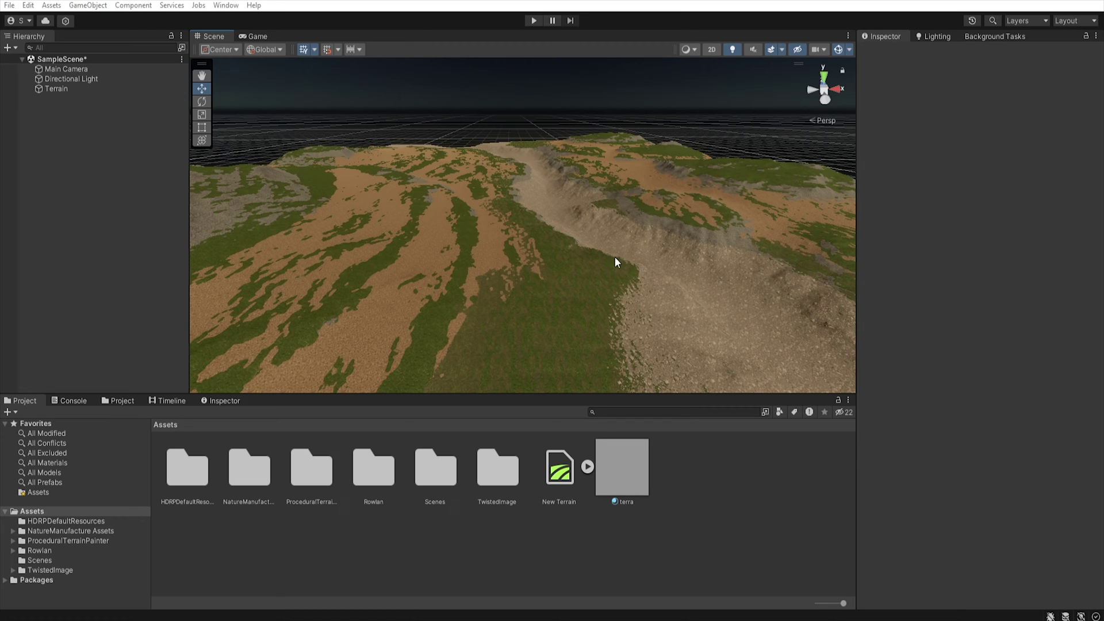
Create a River water surface and position it at X 150, Y 17.2, Z 150
{"action": "right_click", "coordinate": [62, 124]}
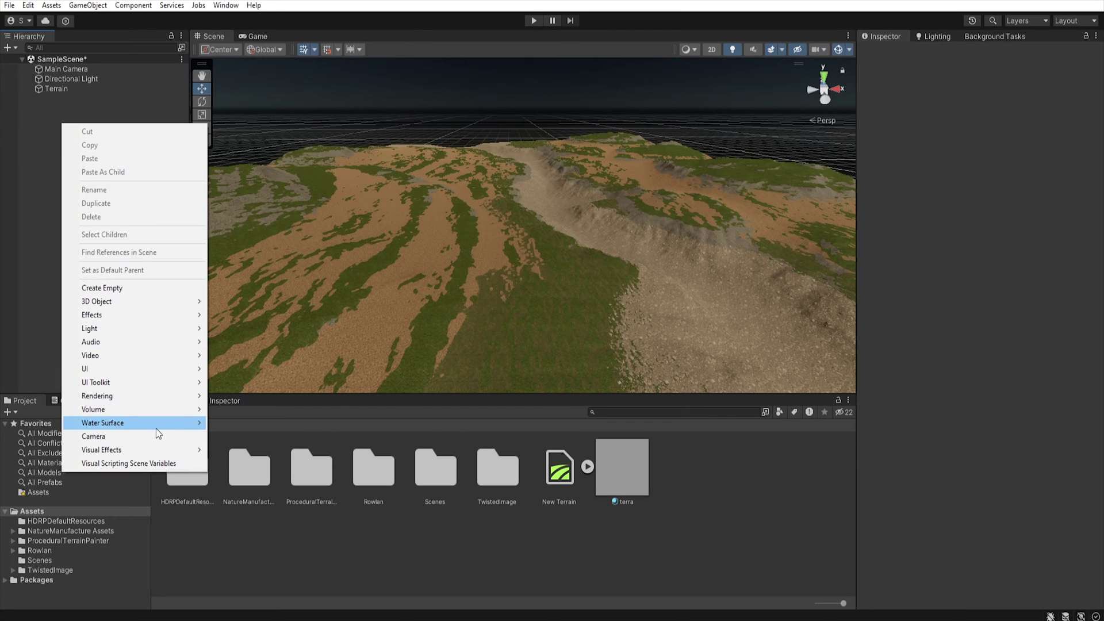
{"action": "mouse_move", "coordinate": [168, 426]}
{"action": "left_click", "coordinate": [254, 449]}
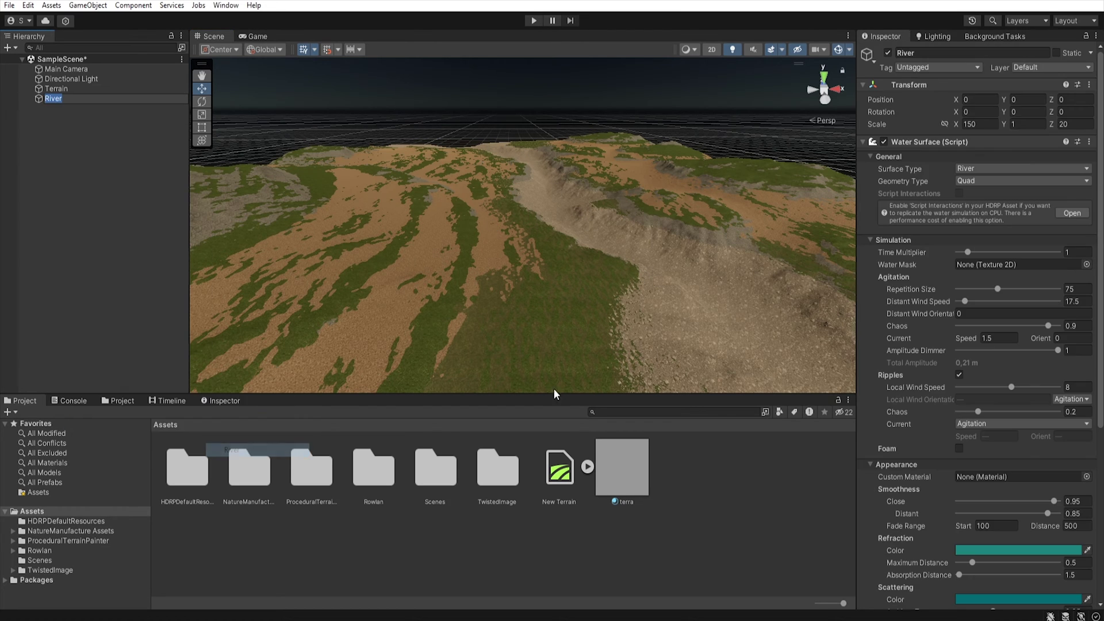
{"action": "left_click", "coordinate": [993, 100]}
{"action": "type", "text": "150"}
{"action": "key", "text": "Tab"}
{"action": "key", "text": "Tab"}
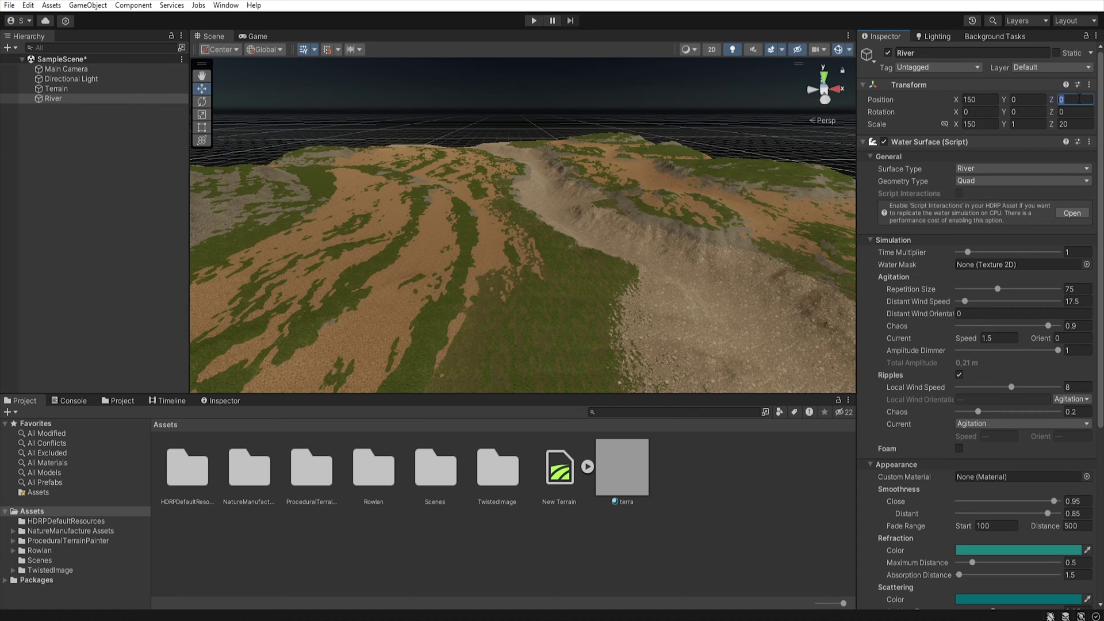
{"action": "type", "text": "150"}
{"action": "left_click_drag", "start_coordinate": [506, 161], "coordinate": [506, 137]}
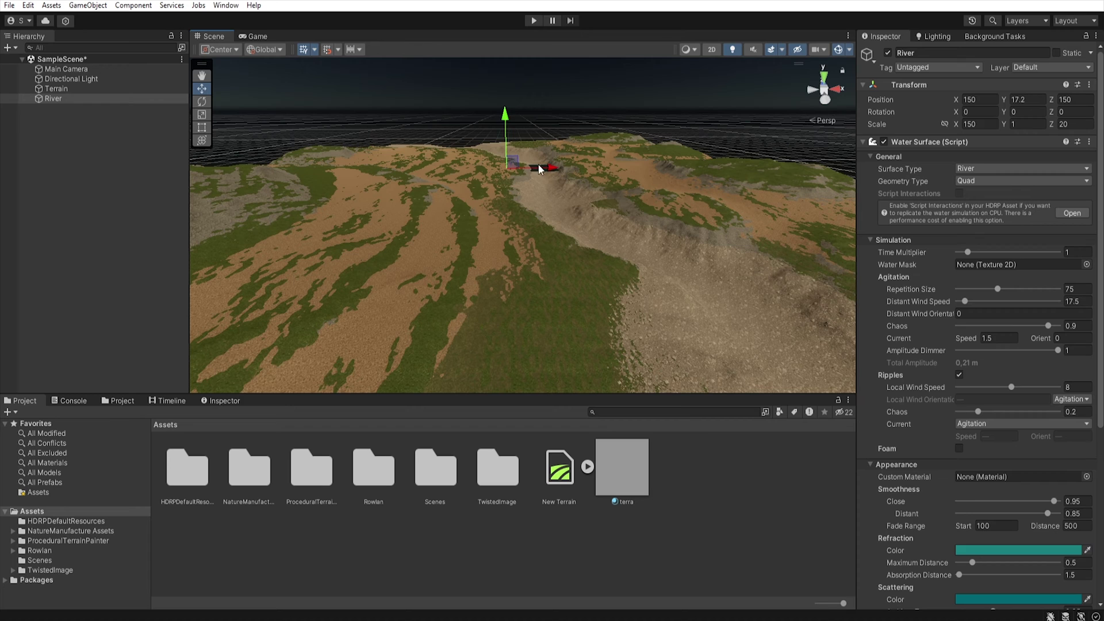
Rotate the River 90 degrees around Y and shift it along X to about 172.4, into the canyon
{"action": "left_click", "coordinate": [1027, 111]}
{"action": "type", "text": "90"}
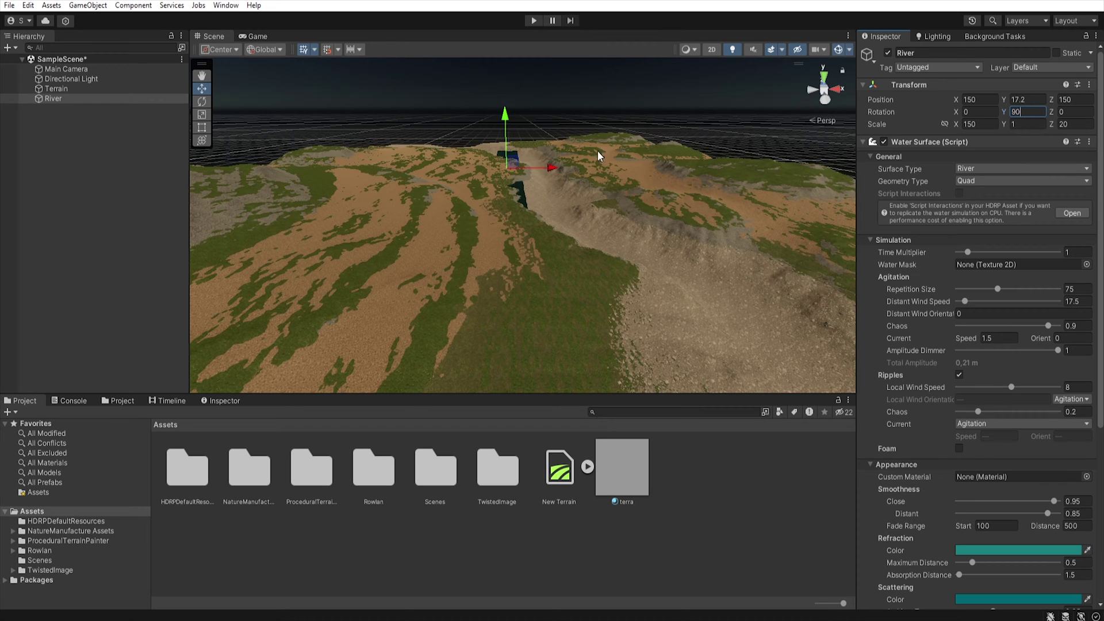
{"action": "left_click_drag", "start_coordinate": [550, 170], "coordinate": [579, 173]}
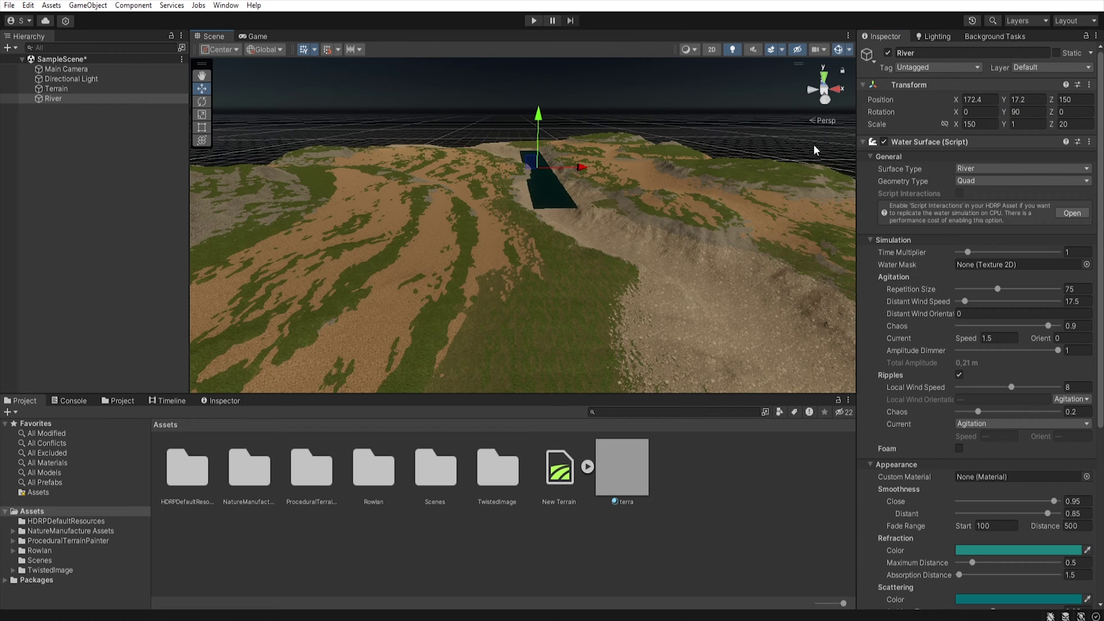
Scale the River to 300 along X and about 329.1 along Z so the water fills the canyon
{"action": "left_click_drag", "start_coordinate": [958, 123], "coordinate": [144, 141]}
{"action": "type", "text": "300"}
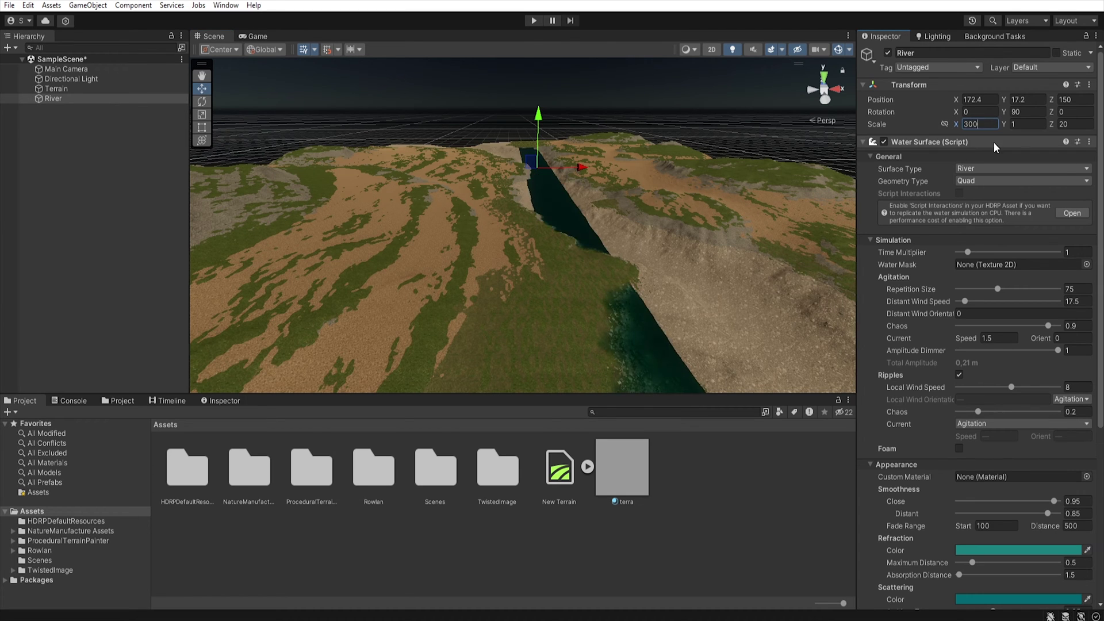
{"action": "left_click", "coordinate": [1052, 124]}
{"action": "left_click_drag", "start_coordinate": [1052, 125], "coordinate": [155, 132]}
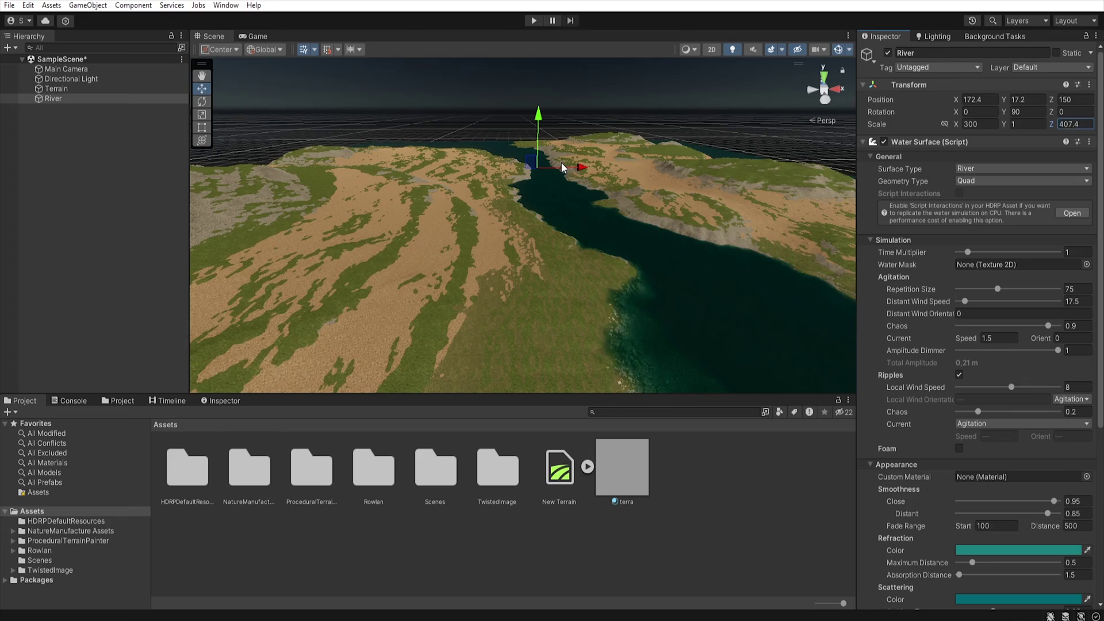
{"action": "right_click_drag", "start_coordinate": [421, 209], "coordinate": [389, 208]}
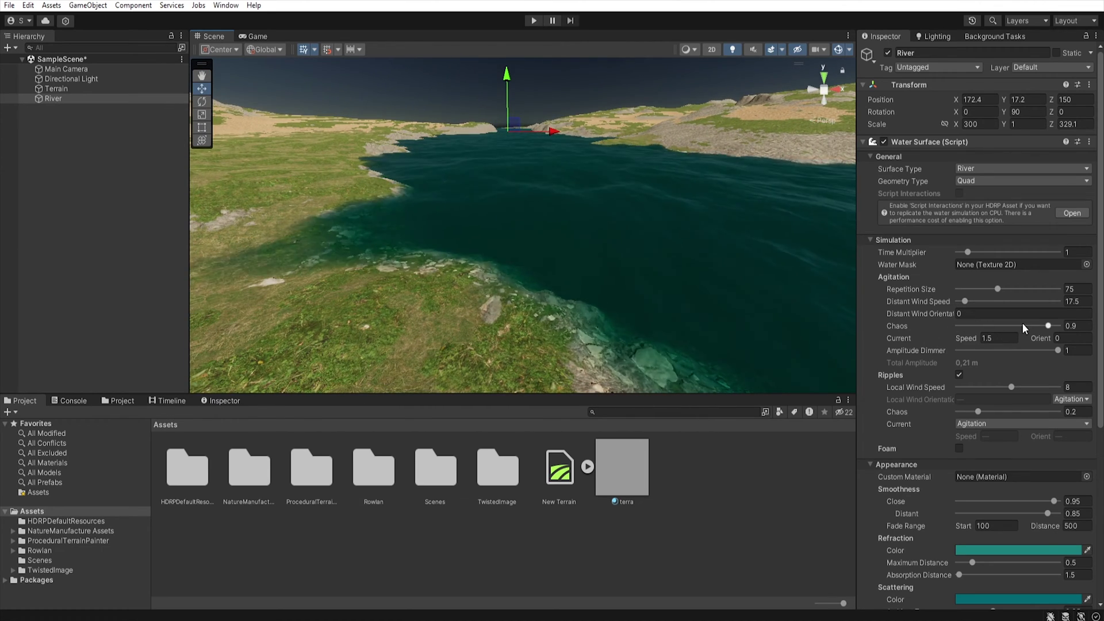
{"action": "left_click_drag", "start_coordinate": [949, 312], "coordinate": [586, 337]}
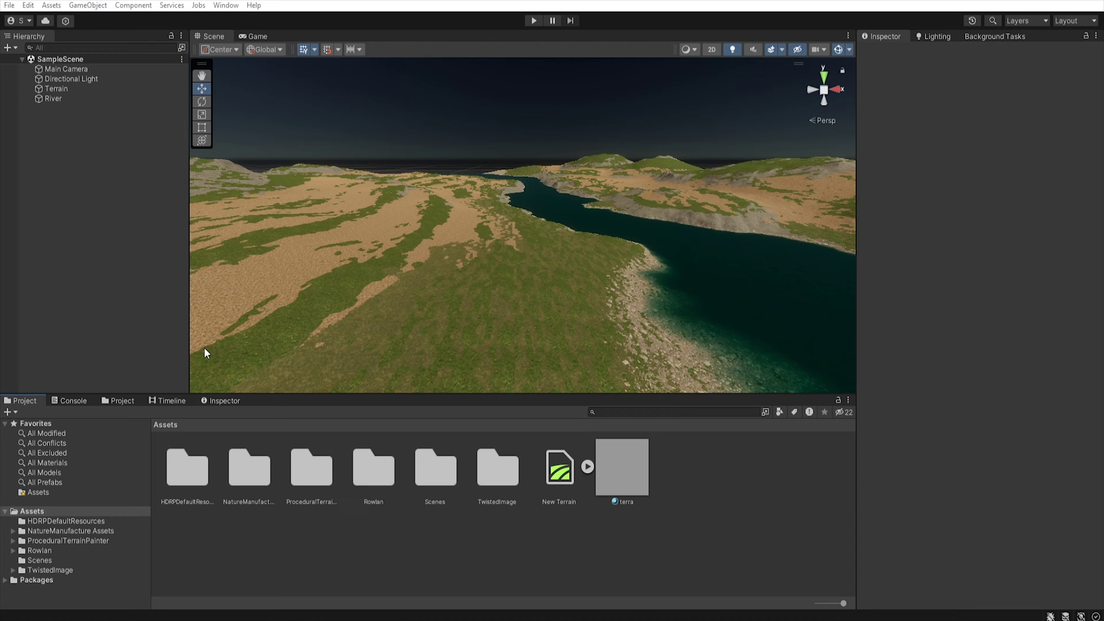
Activate the Terrain's inspector and choose its Paint Trees tool, with the NatureManufacture Assets folder open
{"action": "left_click", "coordinate": [102, 532]}
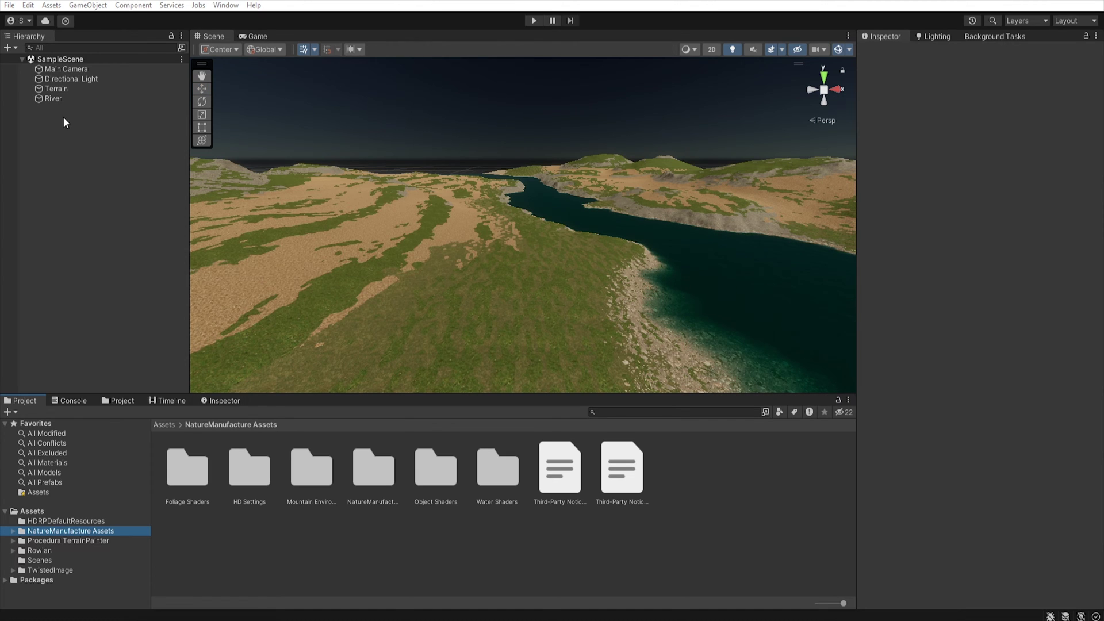
{"action": "left_click", "coordinate": [80, 90]}
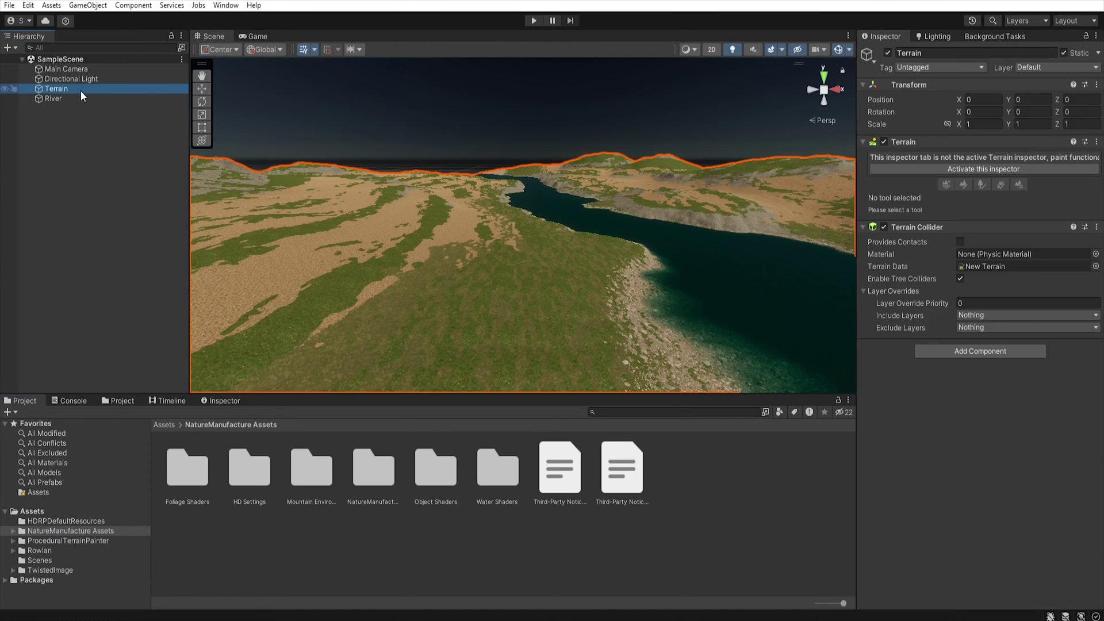
{"action": "left_click", "coordinate": [988, 168]}
{"action": "left_click", "coordinate": [981, 158]}
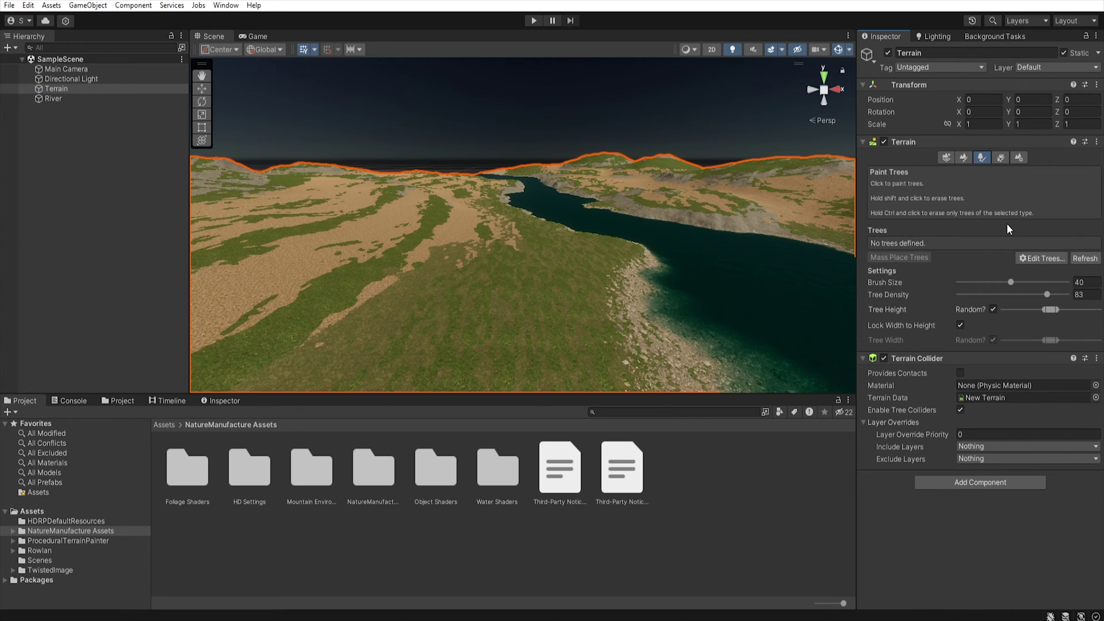
Add a dwarf pine prefab from the Mountain Environment Bushes Prefabs folder as the terrain's first tree
{"action": "left_click", "coordinate": [1046, 257]}
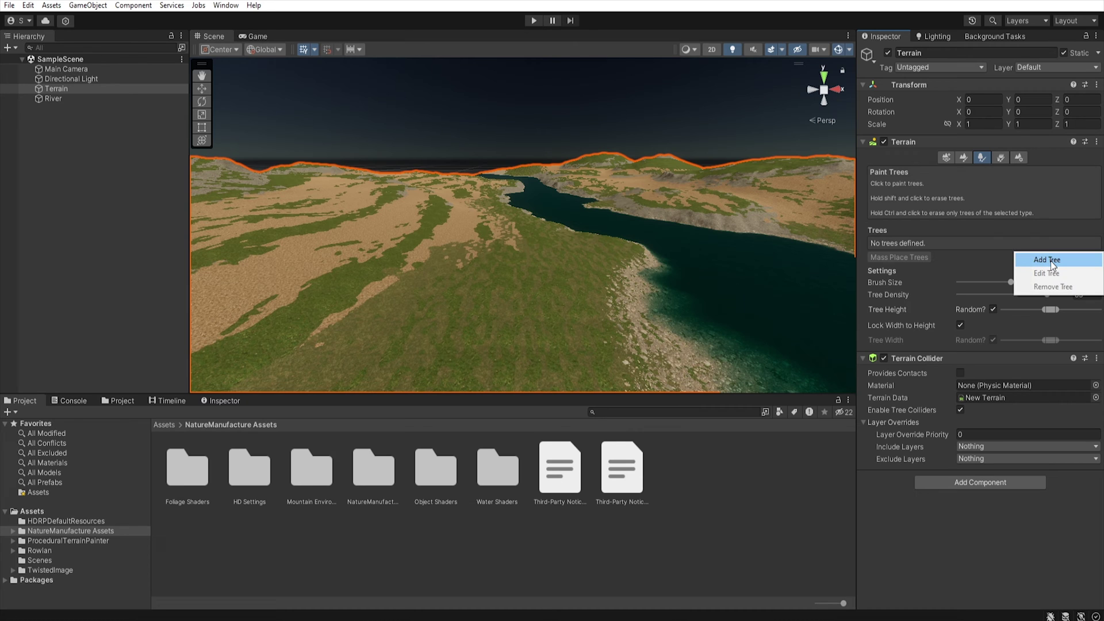
{"action": "left_click", "coordinate": [1051, 261]}
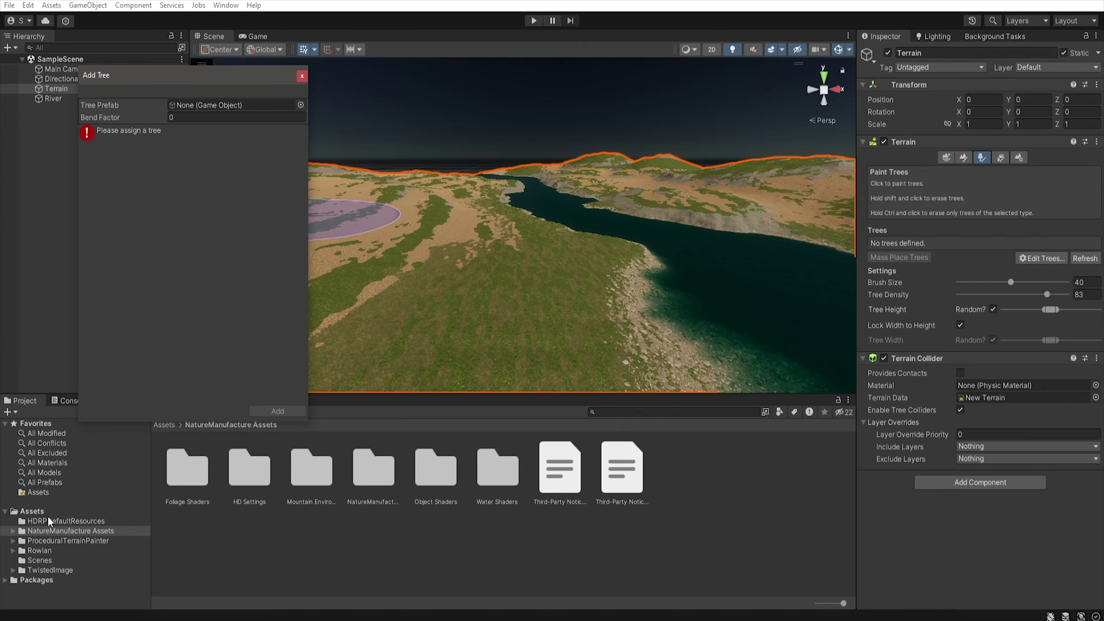
{"action": "left_click", "coordinate": [12, 532]}
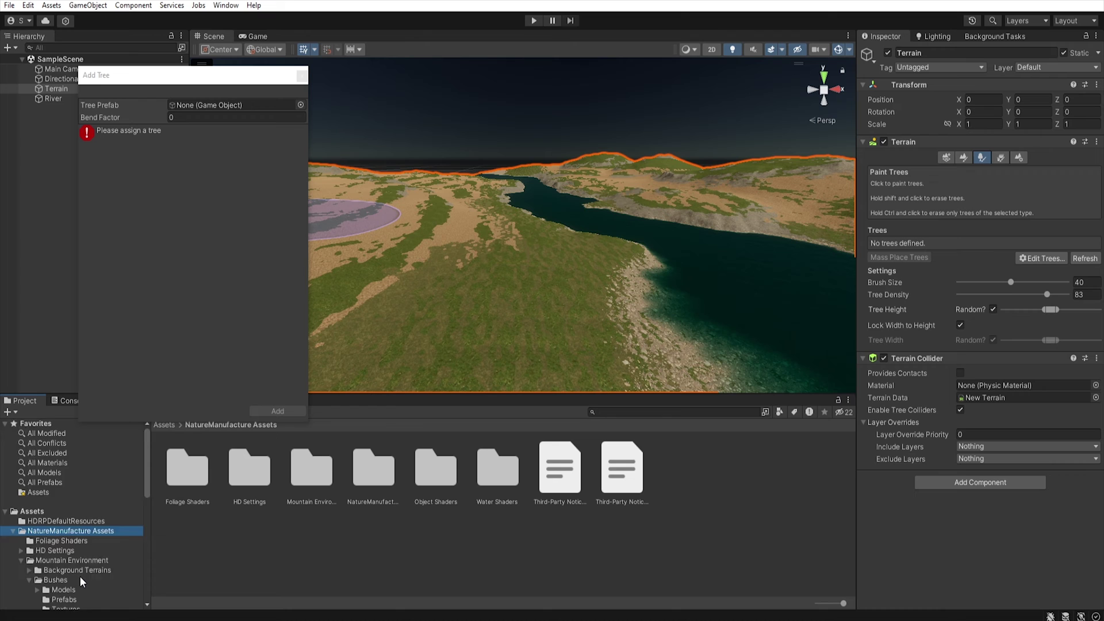
{"action": "scroll", "coordinate": [81, 582], "scroll_direction": "down", "scroll_amount": 1}
{"action": "left_click", "coordinate": [64, 563]}
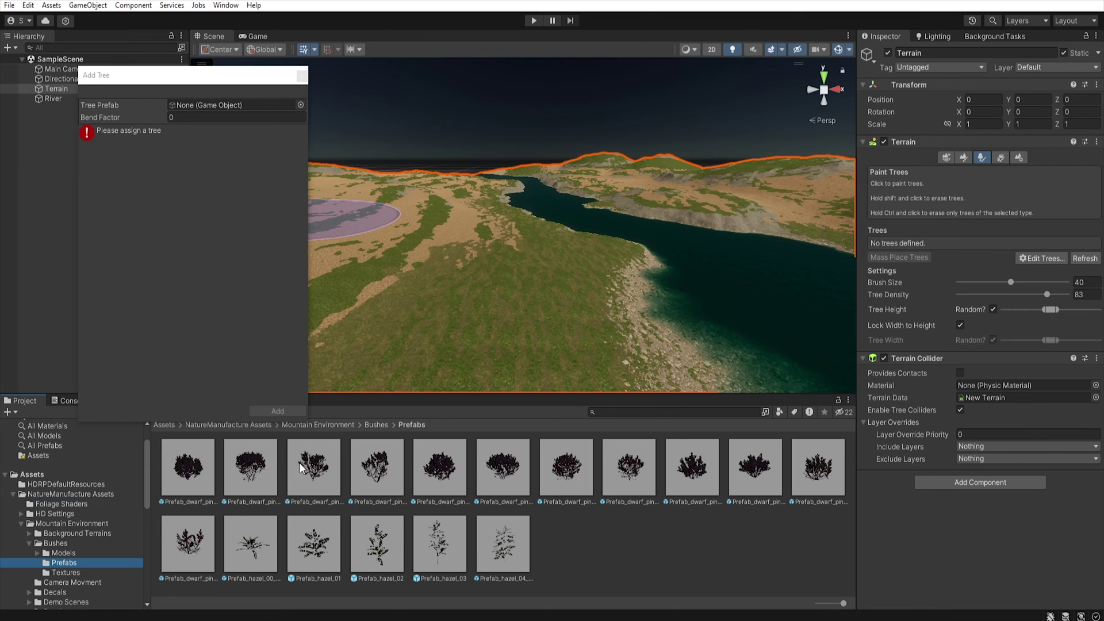
{"action": "left_click_drag", "start_coordinate": [253, 477], "coordinate": [235, 105]}
{"action": "left_click", "coordinate": [277, 411]}
Add a second, medium dwarf pine prefab and Prefab_hazel_04_cluster to the terrain's trees
{"action": "left_click", "coordinate": [1044, 291]}
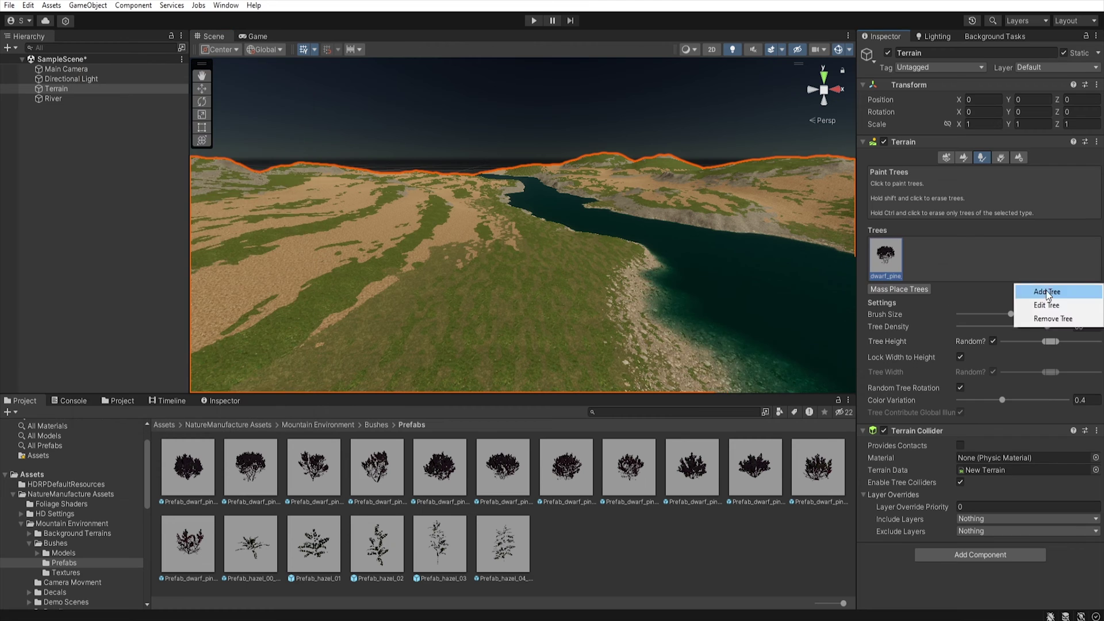
{"action": "left_click", "coordinate": [1048, 294]}
{"action": "mouse_move", "coordinate": [500, 471]}
{"action": "left_mouse_down"}
{"action": "mouse_move", "coordinate": [379, 251]}
{"action": "mouse_move", "coordinate": [236, 105]}
{"action": "left_mouse_up"}
{"action": "left_click", "coordinate": [277, 411]}
{"action": "left_click", "coordinate": [1044, 292]}
{"action": "left_click", "coordinate": [966, 290]}
{"action": "left_click_drag", "start_coordinate": [504, 544], "coordinate": [235, 105]}
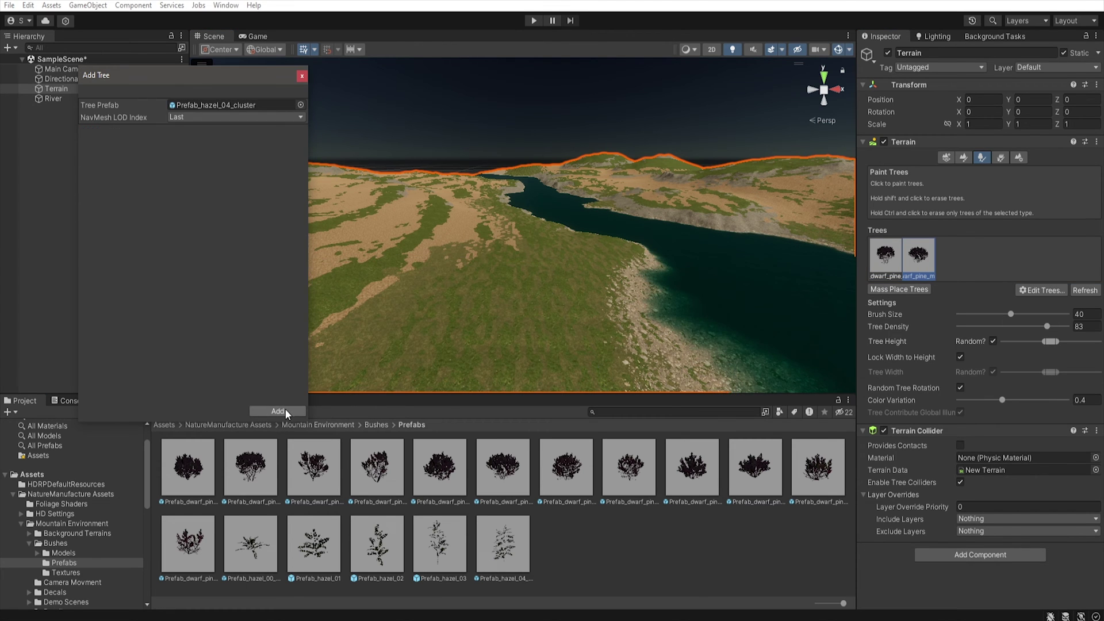
{"action": "left_click", "coordinate": [278, 411]}
Add the Prefab_hazel_00 bush and Prefab_hazel_02 to the terrain's trees
{"action": "left_click", "coordinate": [1042, 290]}
{"action": "left_click", "coordinate": [966, 290]}
{"action": "left_click_drag", "start_coordinate": [253, 546], "coordinate": [239, 107]}
{"action": "left_click", "coordinate": [278, 411]}
{"action": "left_click", "coordinate": [1044, 290]}
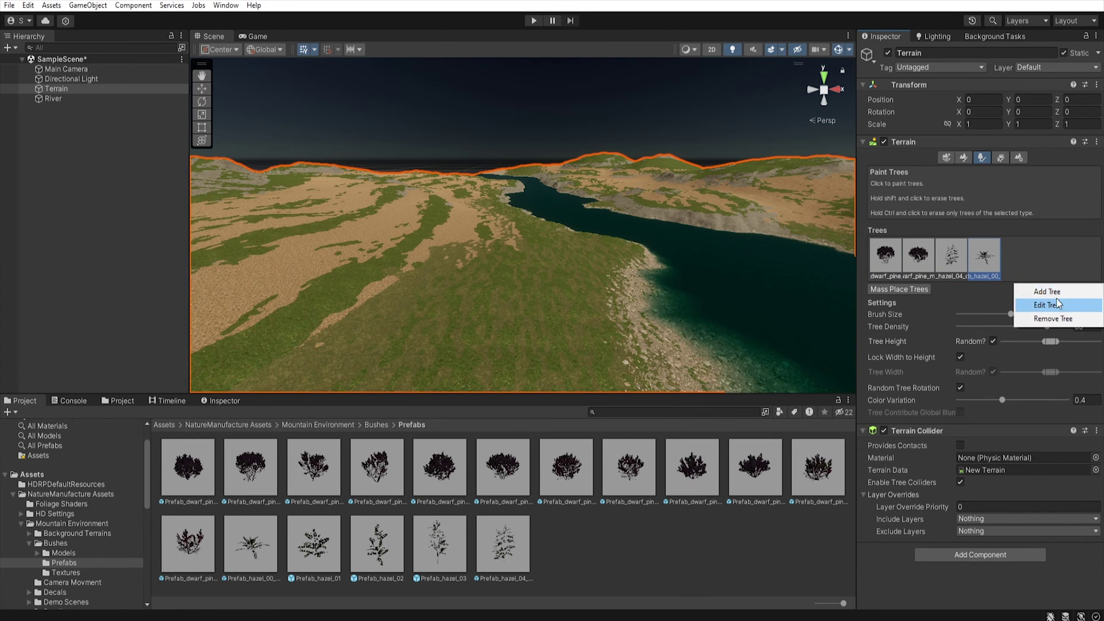
{"action": "left_click", "coordinate": [1048, 292]}
{"action": "left_click_drag", "start_coordinate": [379, 552], "coordinate": [237, 106]}
{"action": "left_click", "coordinate": [278, 411]}
Add Prefab_dwarf_pine_medium_01 to the terrain's trees
{"action": "left_click", "coordinate": [1042, 289]}
{"action": "left_click", "coordinate": [1047, 292]}
{"action": "left_click_drag", "start_coordinate": [393, 472], "coordinate": [235, 105]}
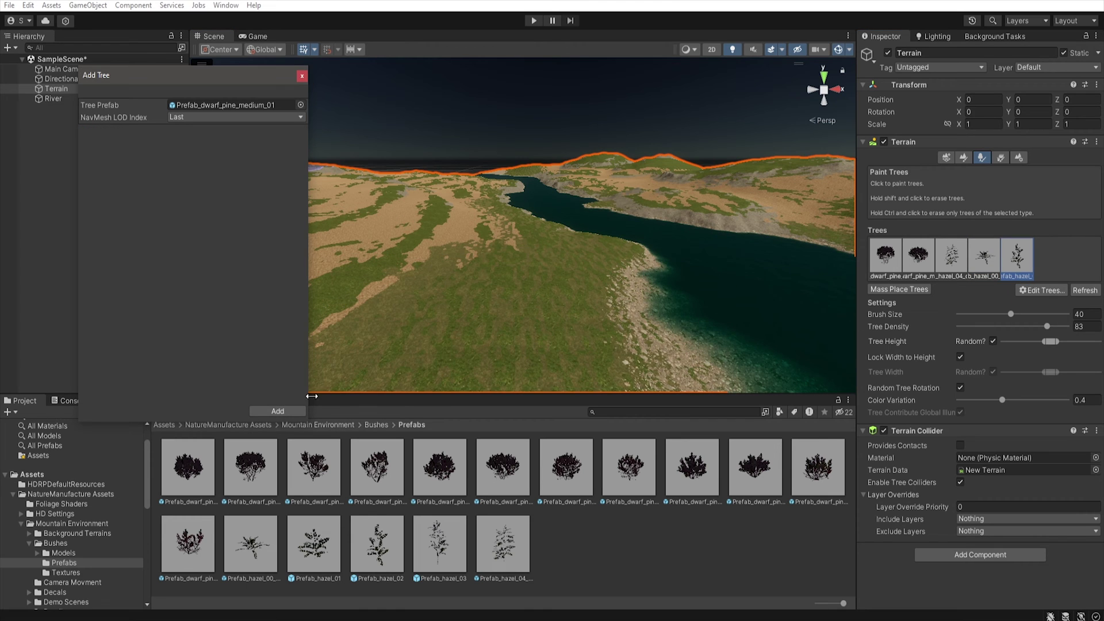
{"action": "left_click_drag", "start_coordinate": [566, 467], "coordinate": [524, 453]}
{"action": "left_click", "coordinate": [278, 411]}
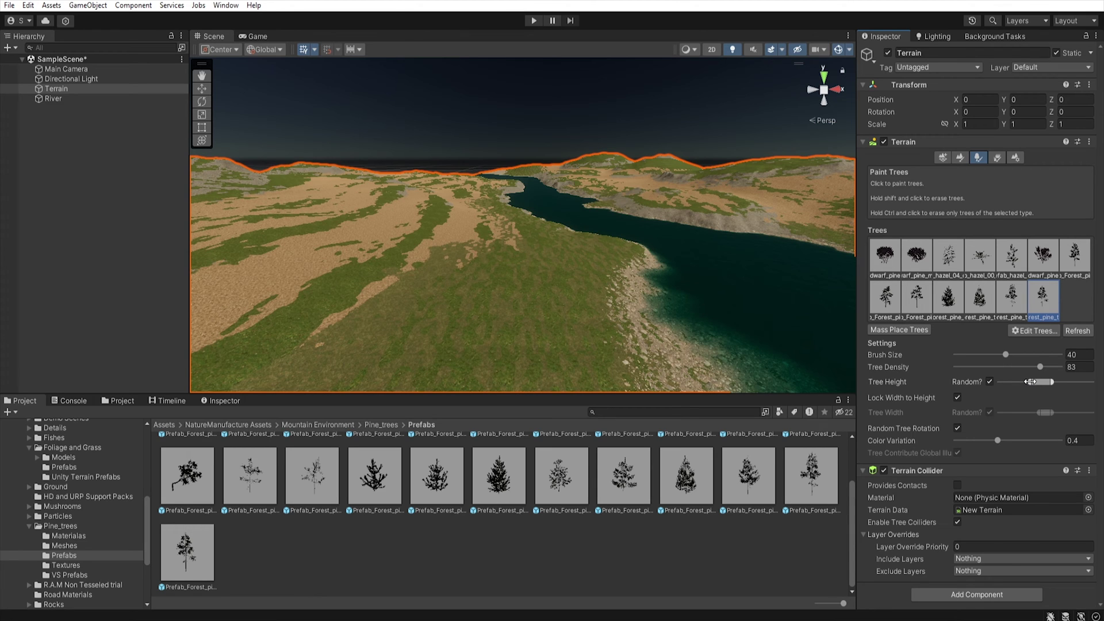
Mass place 5000 trees across the terrain while keeping the existing trees
{"action": "left_click", "coordinate": [911, 328]}
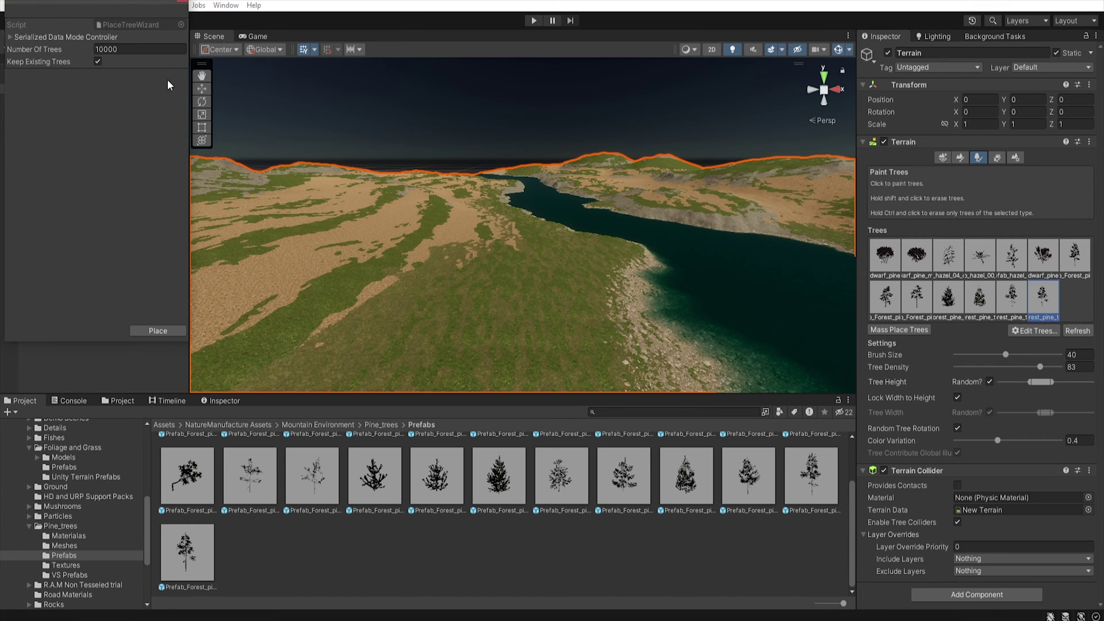
{"action": "left_click", "coordinate": [96, 50]}
{"action": "type", "text": "5000"}
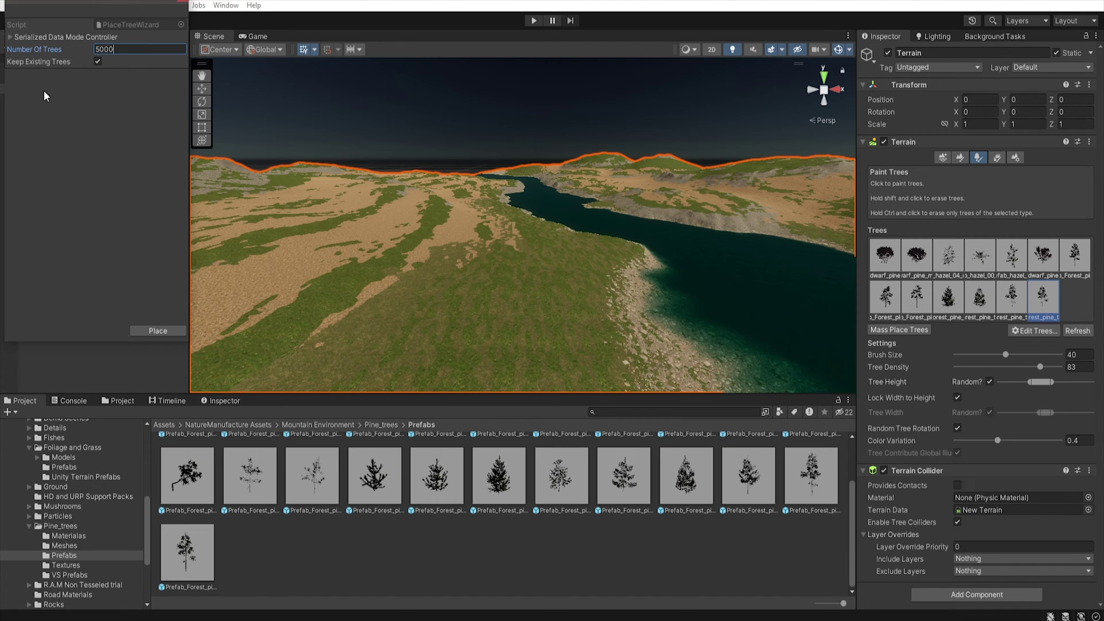
{"action": "left_click", "coordinate": [158, 332]}
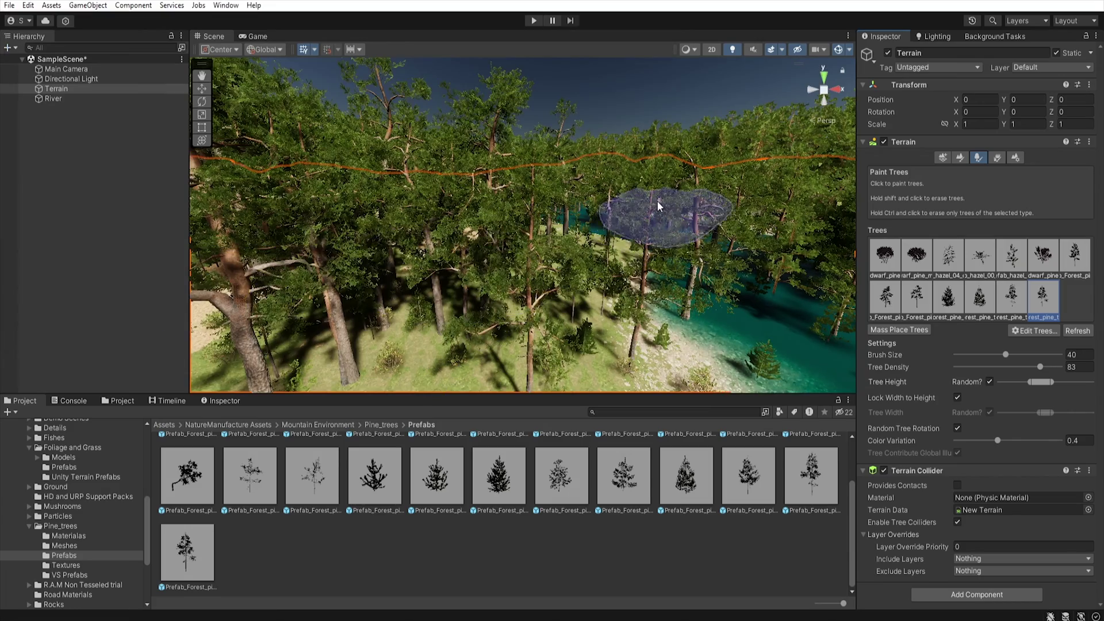
Erase the trees standing in the river channel, using a tree brush size of 11
{"action": "key", "text": "s"}
{"action": "right_click_drag", "start_coordinate": [659, 206], "coordinate": [517, 275]}
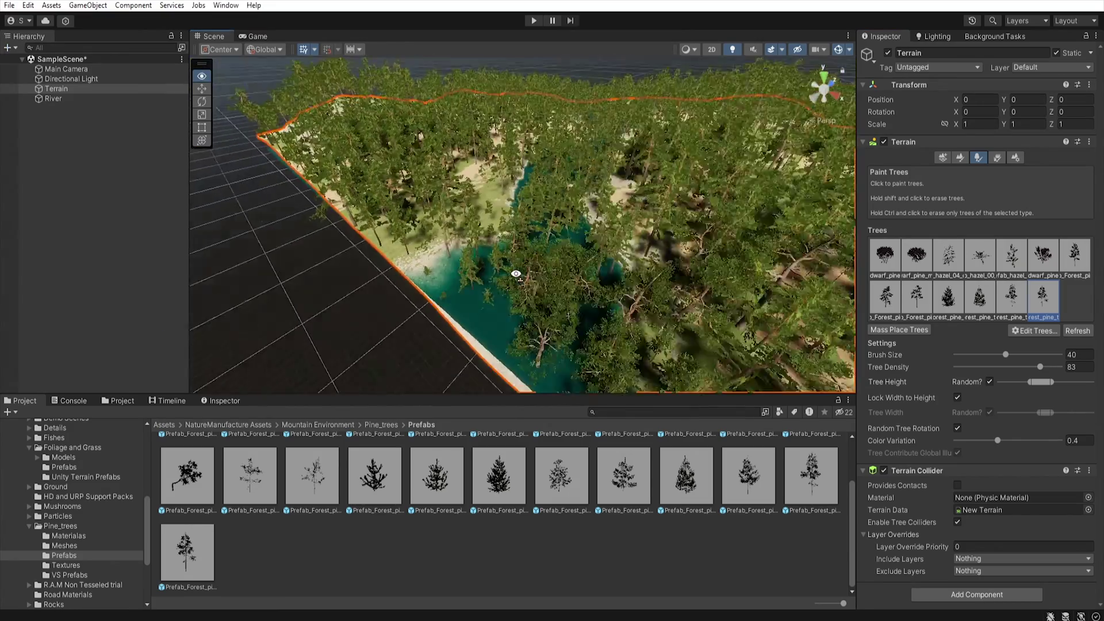
{"action": "left_click_drag", "start_coordinate": [516, 274], "coordinate": [645, 270], "text": "alt"}
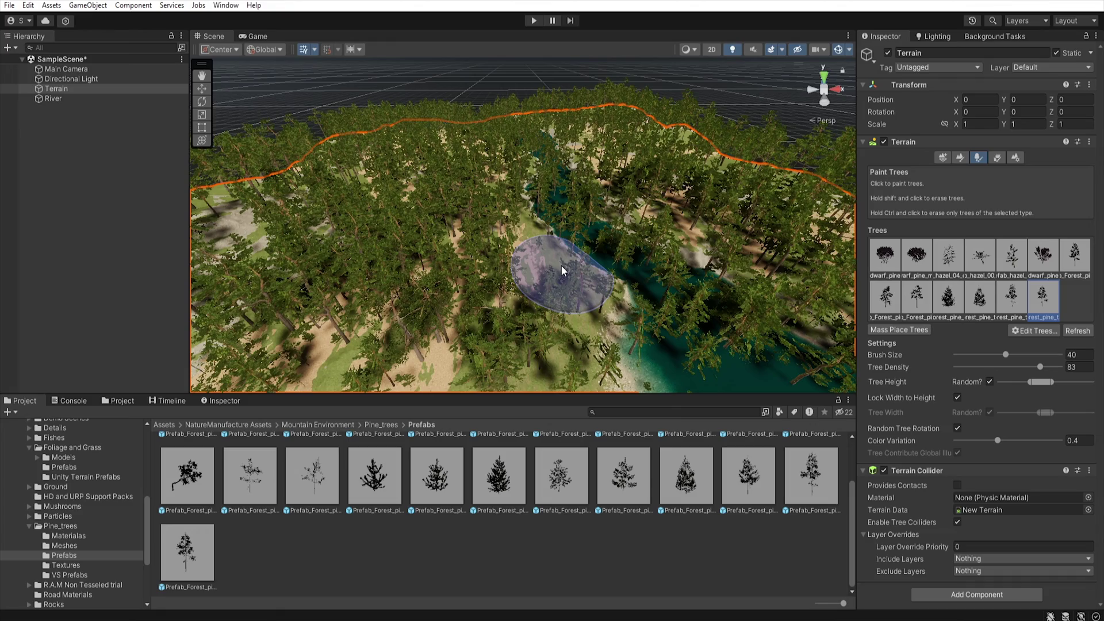
{"action": "mouse_move", "coordinate": [561, 265]}
{"action": "right_mouse_down"}
{"action": "mouse_move", "coordinate": [571, 271]}
{"action": "mouse_move", "coordinate": [512, 276]}
{"action": "mouse_move", "coordinate": [544, 320]}
{"action": "mouse_move", "coordinate": [565, 300]}
{"action": "mouse_move", "coordinate": [483, 327]}
{"action": "right_mouse_up"}
{"action": "left_click_drag", "start_coordinate": [483, 328], "coordinate": [493, 226], "text": "shift"}
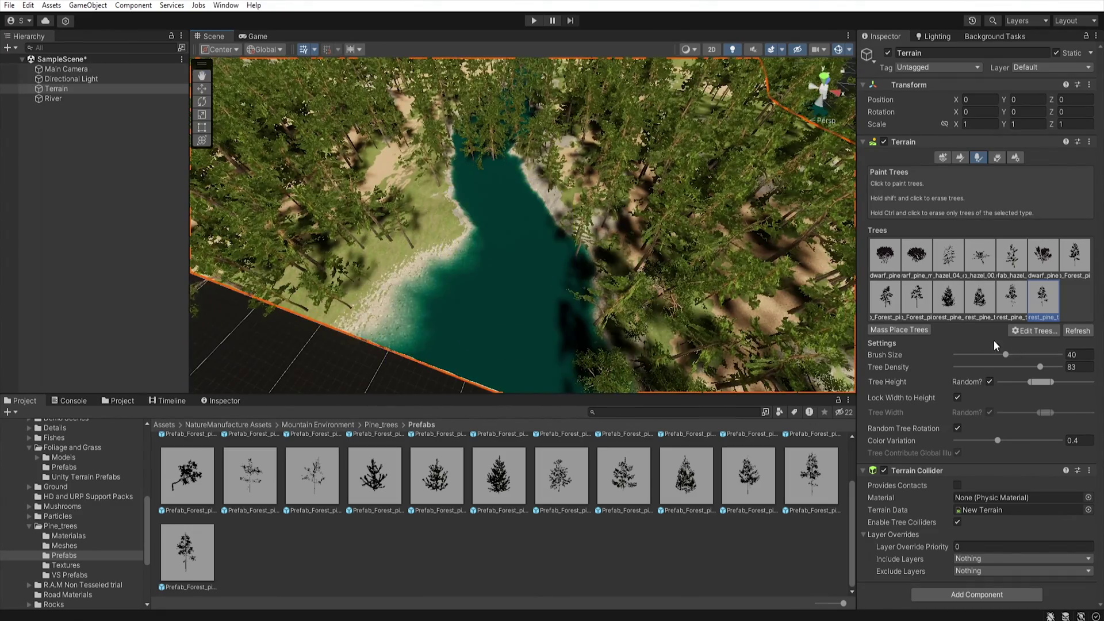
{"action": "left_click_drag", "start_coordinate": [1006, 355], "coordinate": [982, 355]}
{"action": "mouse_move", "coordinate": [506, 264]}
{"action": "right_mouse_down"}
{"action": "mouse_move", "coordinate": [497, 187]}
{"action": "mouse_move", "coordinate": [313, 318]}
{"action": "mouse_move", "coordinate": [433, 250]}
{"action": "right_mouse_up"}
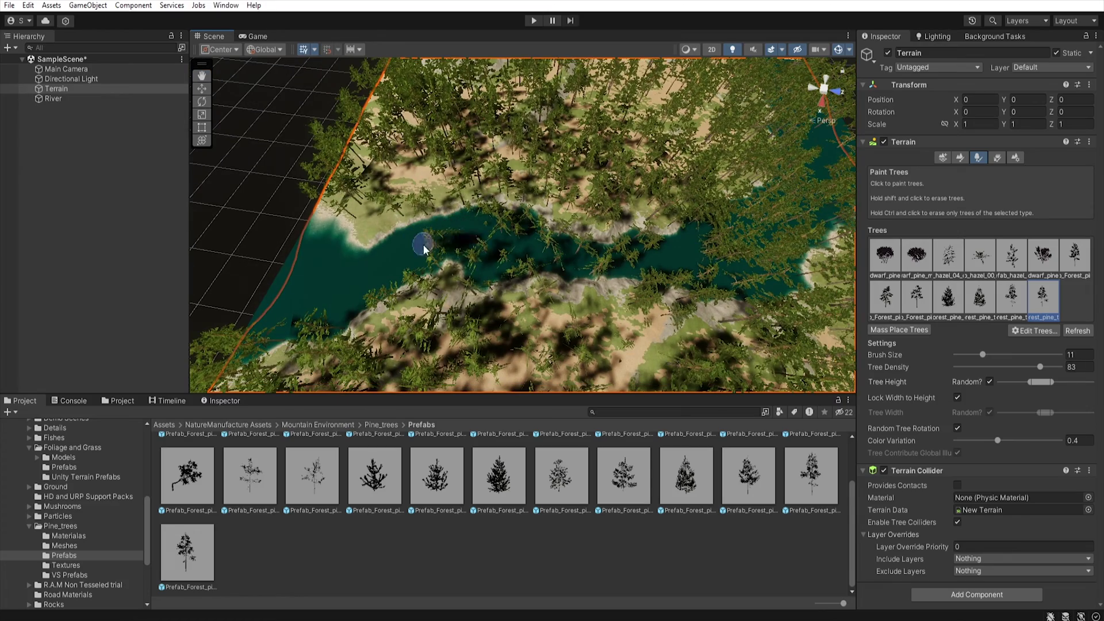
{"action": "left_click_drag", "start_coordinate": [489, 227], "coordinate": [716, 248], "text": "shift"}
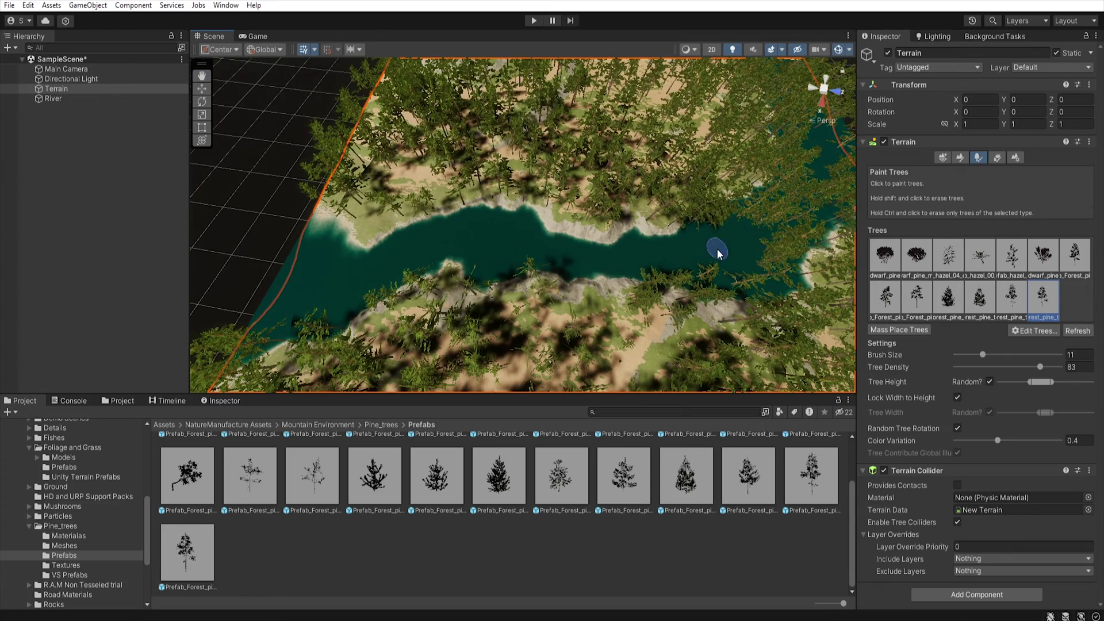
{"action": "left_click_drag", "start_coordinate": [991, 356], "coordinate": [996, 356]}
{"action": "right_click_drag", "start_coordinate": [730, 265], "coordinate": [569, 270]}
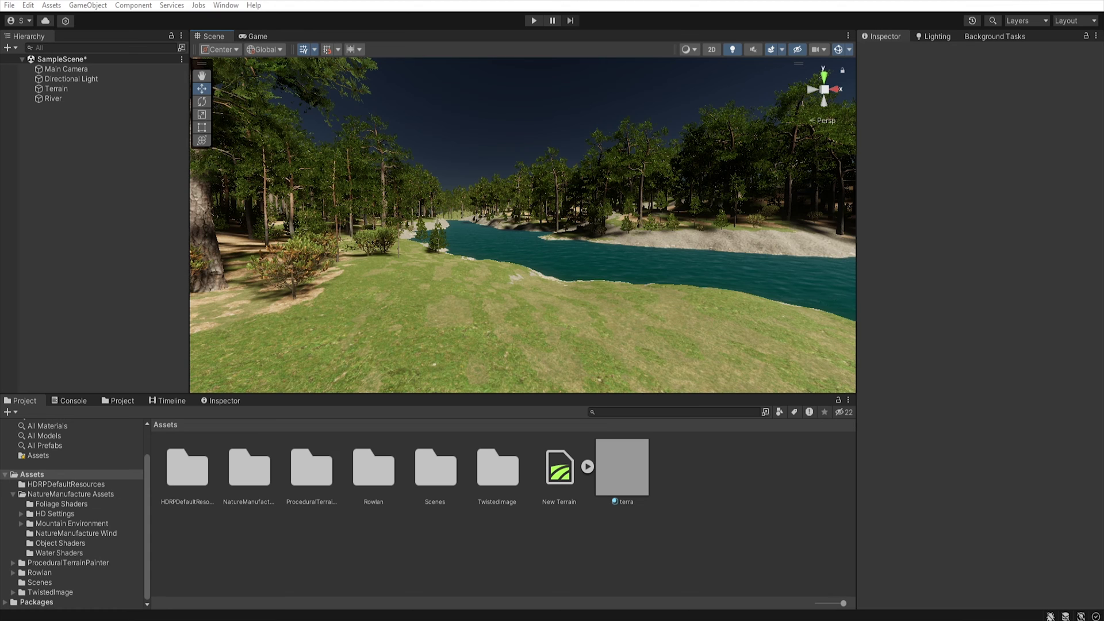
Install the Terrain Tools package from the Unity Registry in the Package Manager
{"action": "left_click", "coordinate": [223, 6]}
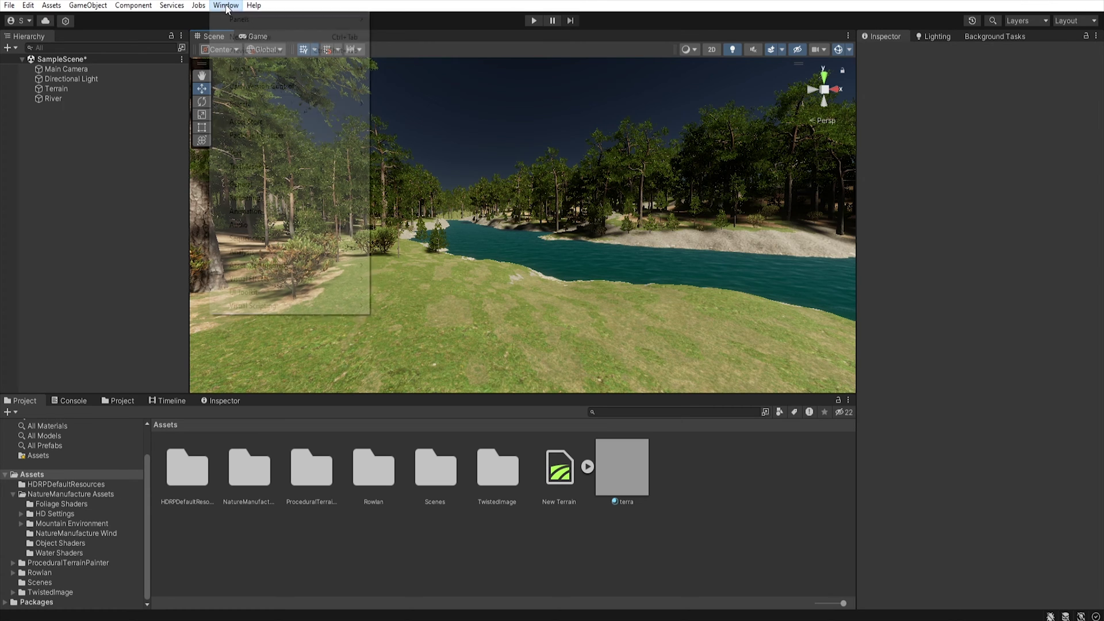
{"action": "left_click", "coordinate": [310, 136]}
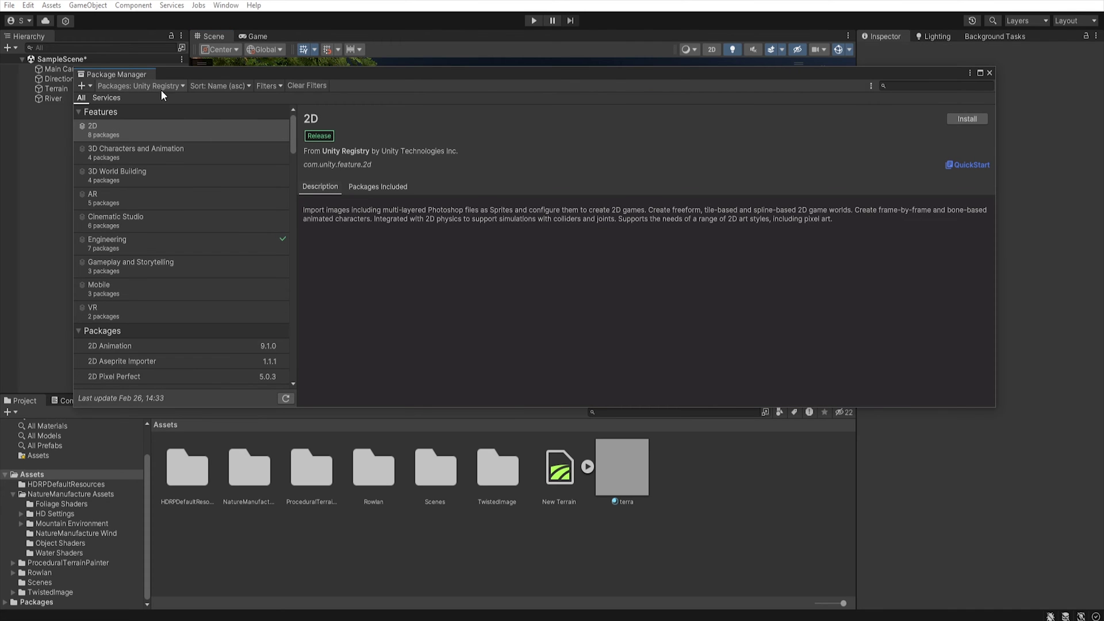
{"action": "left_click_drag", "start_coordinate": [290, 134], "coordinate": [280, 318]}
{"action": "left_click", "coordinate": [128, 212]}
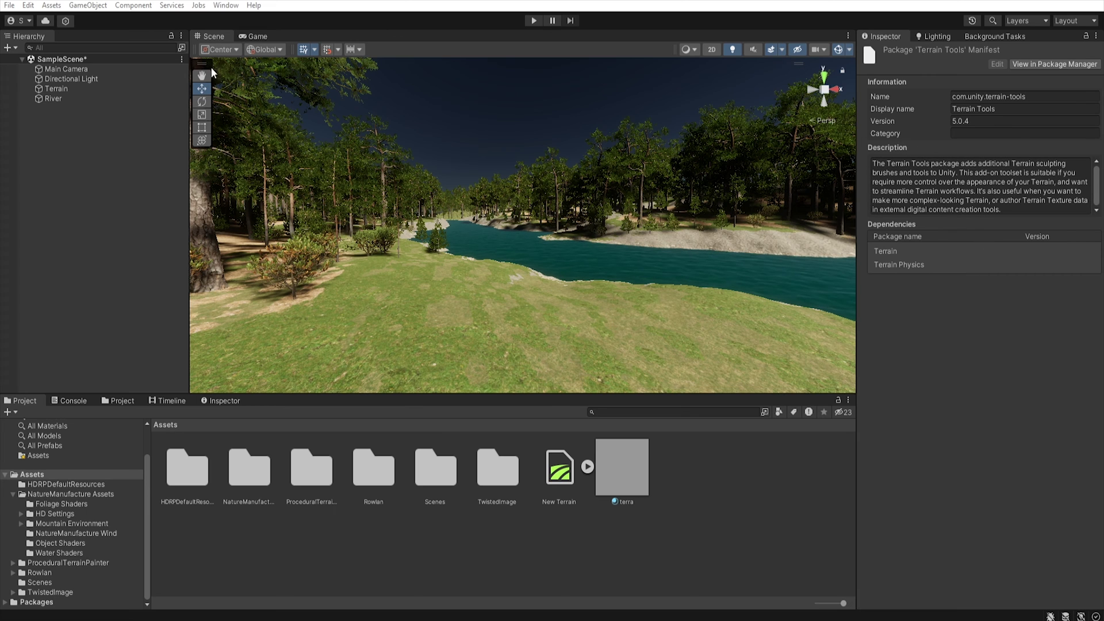
Activate the Terrain's inspector, review the available terrain painting tools, and switch to Paint Details
{"action": "left_click", "coordinate": [56, 87]}
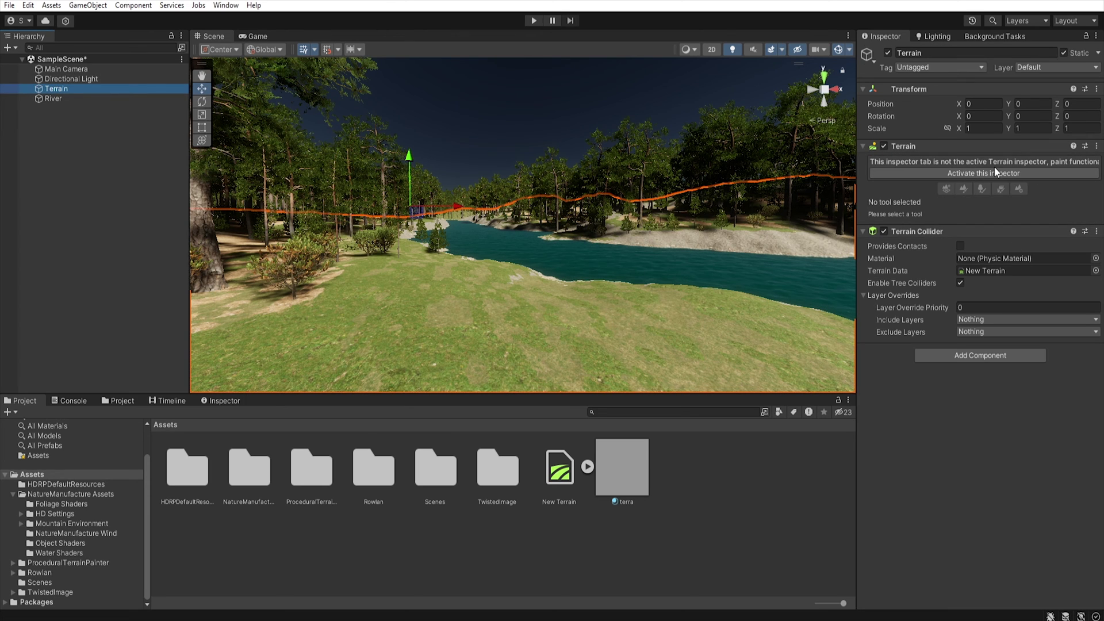
{"action": "left_click", "coordinate": [996, 172]}
{"action": "left_click", "coordinate": [962, 164]}
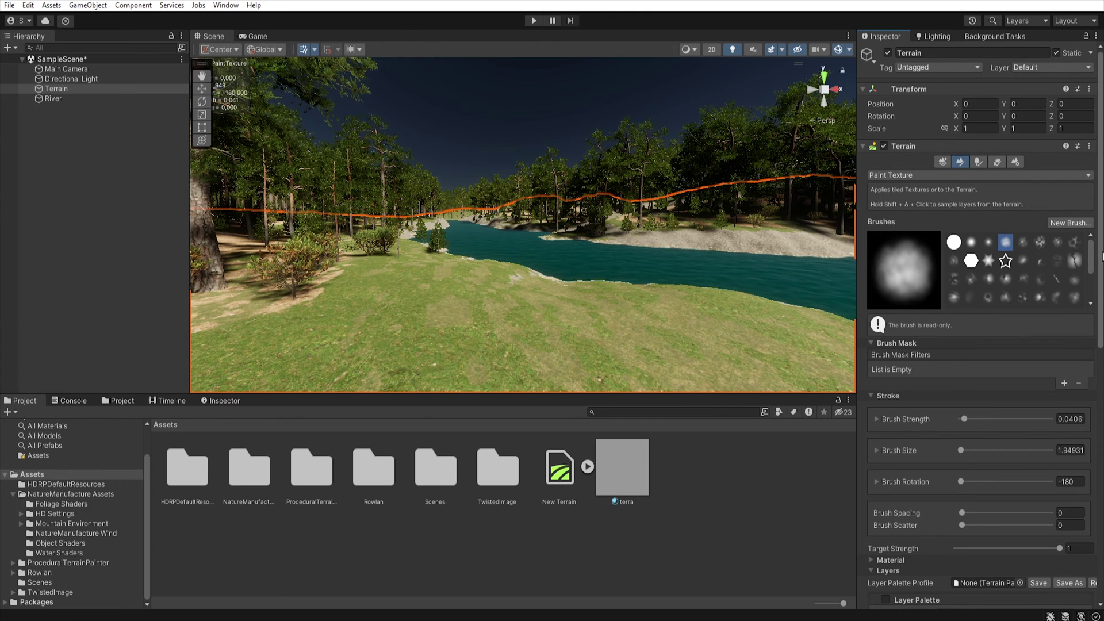
{"action": "mouse_move", "coordinate": [1101, 251]}
{"action": "left_mouse_down"}
{"action": "mouse_move", "coordinate": [1086, 328]}
{"action": "mouse_move", "coordinate": [1099, 505]}
{"action": "mouse_move", "coordinate": [1102, 264]}
{"action": "left_mouse_up"}
{"action": "left_click", "coordinate": [981, 176]}
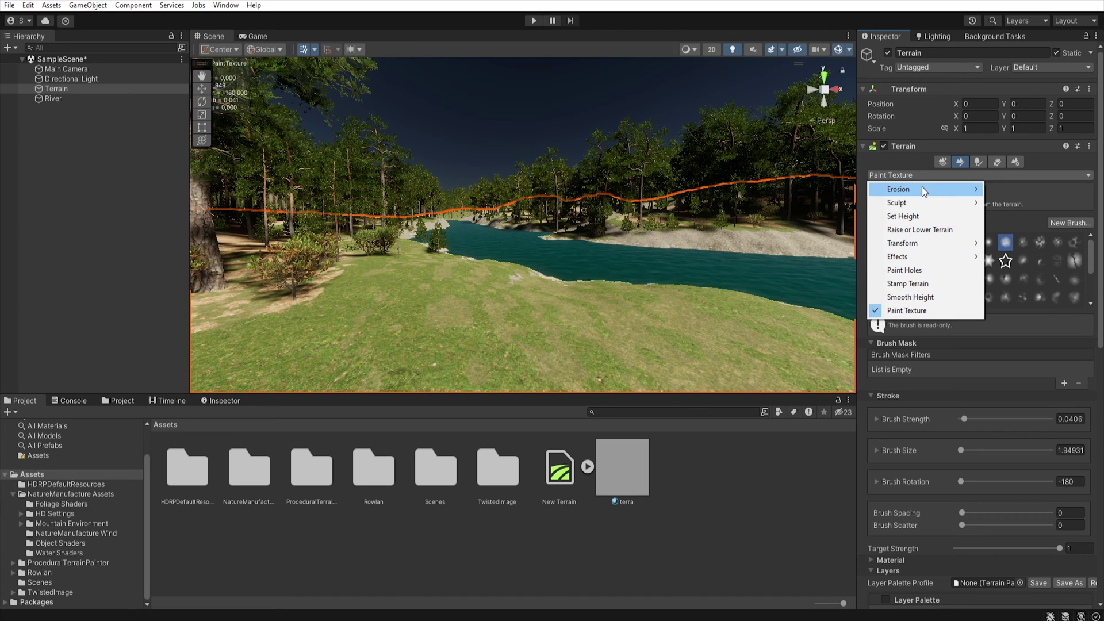
{"action": "mouse_move", "coordinate": [946, 190]}
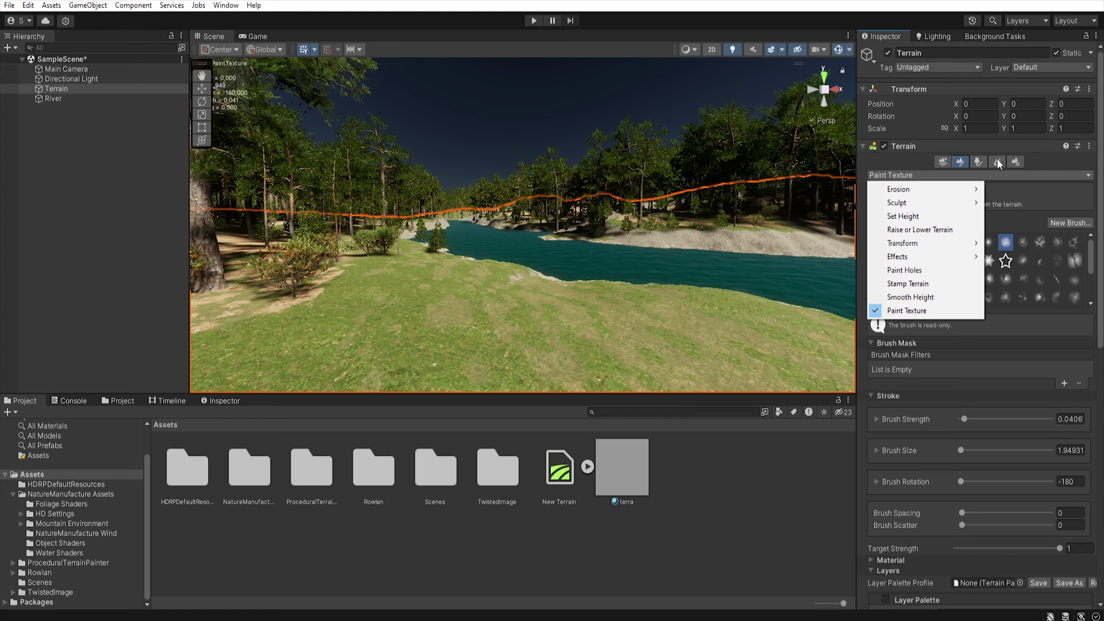
{"action": "left_click", "coordinate": [998, 163]}
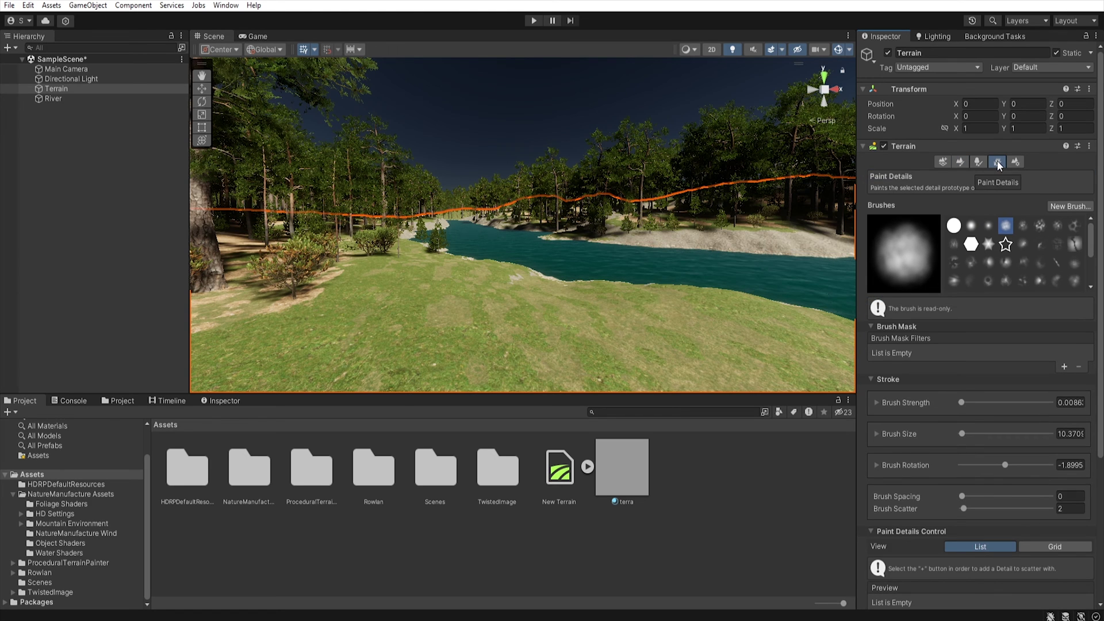
Add Prefab_grass_01_1_Unity_Terrain from the Foliage and Grass Unity Terrain Prefabs as a detail mesh with Align To Ground raised
{"action": "scroll", "coordinate": [924, 492], "scroll_direction": "down", "scroll_amount": 3}
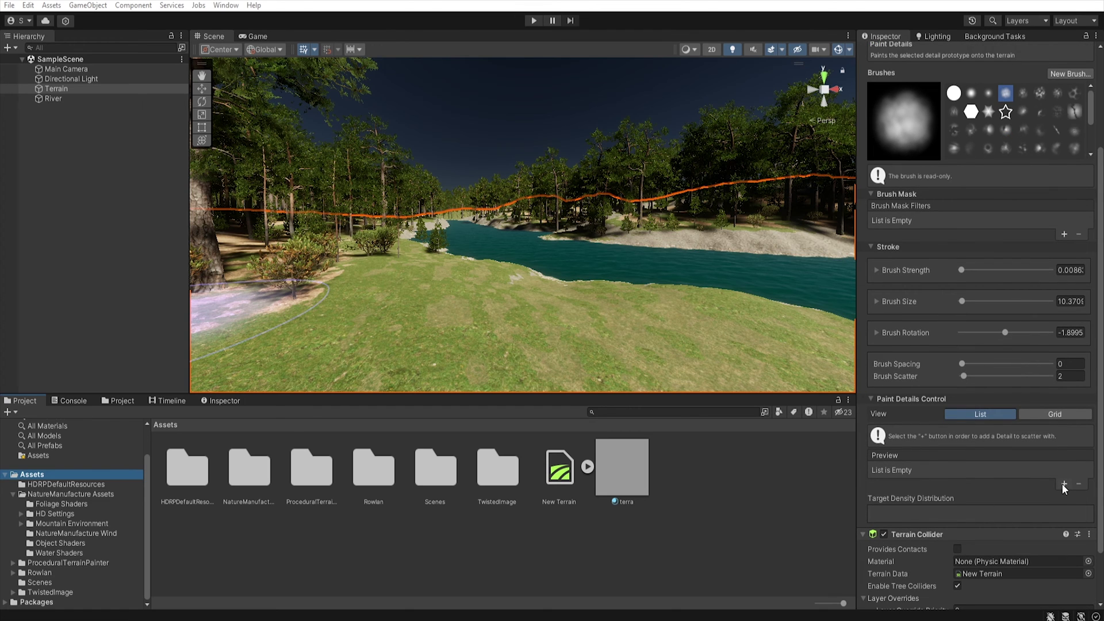
{"action": "left_click", "coordinate": [1065, 485]}
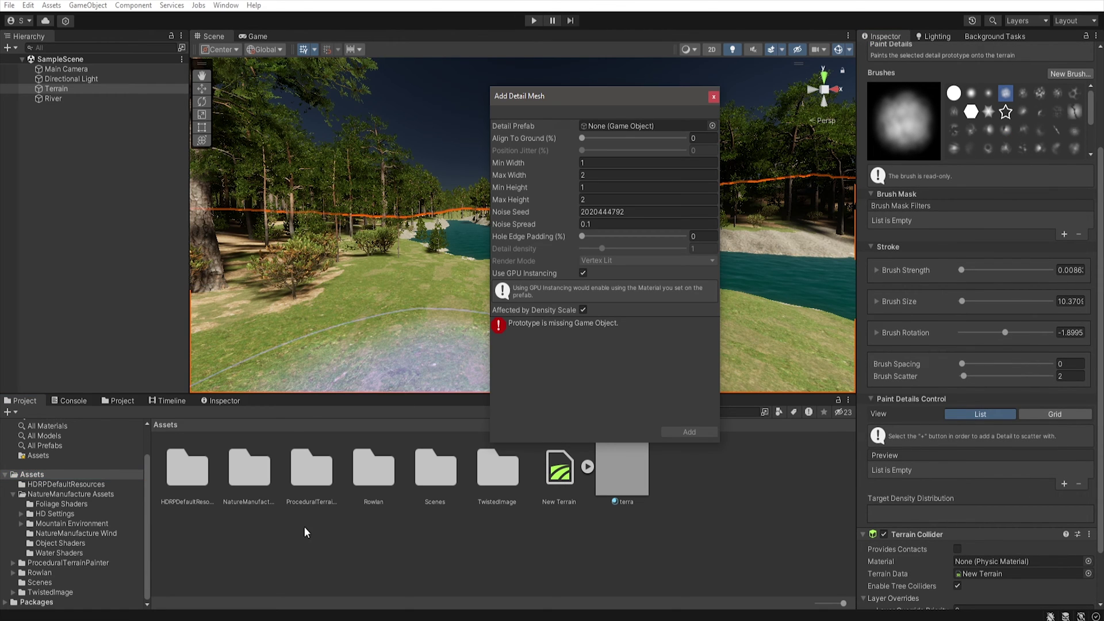
{"action": "left_click", "coordinate": [21, 524]}
{"action": "scroll", "coordinate": [35, 552], "scroll_direction": "down", "scroll_amount": 1}
{"action": "left_click", "coordinate": [29, 565]}
{"action": "left_click", "coordinate": [86, 595]}
{"action": "left_click_drag", "start_coordinate": [249, 543], "coordinate": [625, 127]}
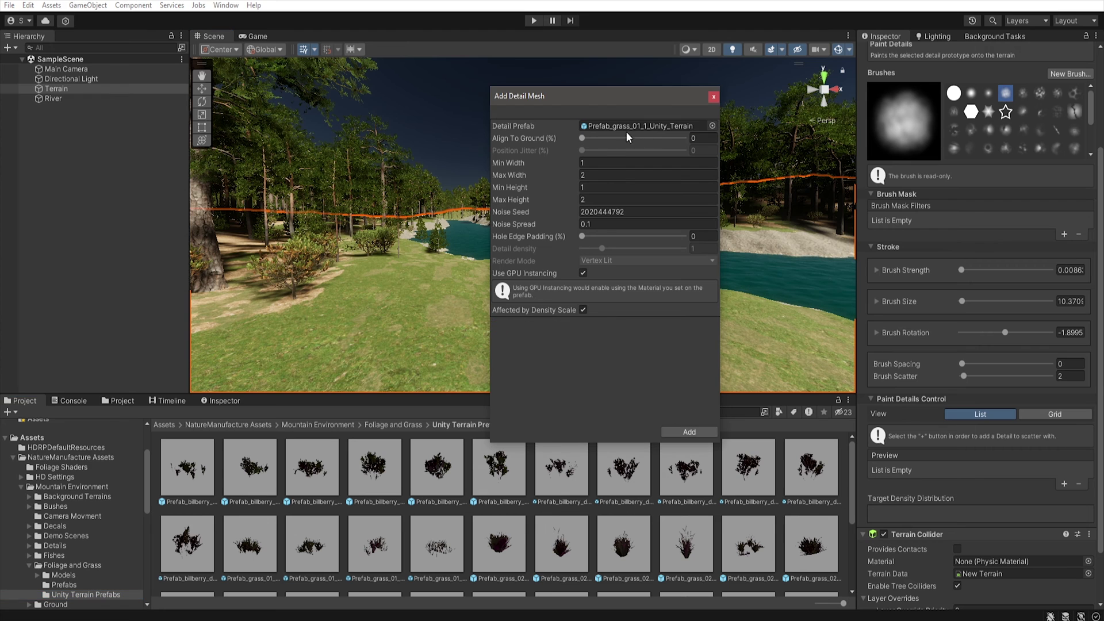
{"action": "left_click", "coordinate": [661, 139]}
{"action": "left_click", "coordinate": [684, 434]}
Add the Unity Terrain grass prefabs Prefab_grass_01_4, Prefab_grass_03_C_1 and Prefab_grass_03_A_1 as further detail meshes
{"action": "left_click", "coordinate": [1065, 499]}
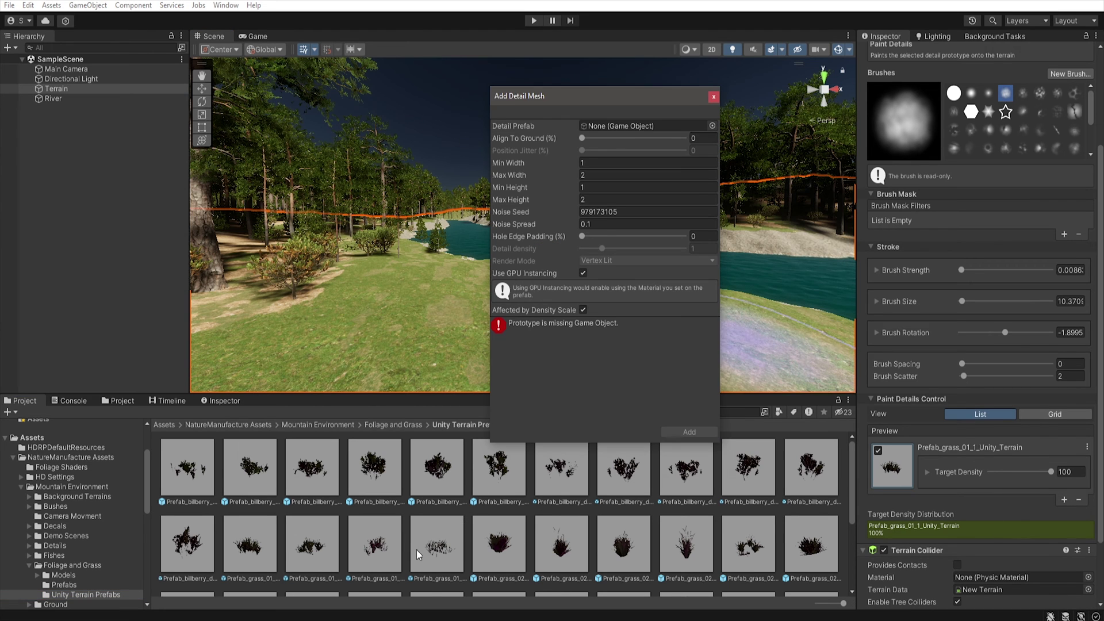
{"action": "left_click_drag", "start_coordinate": [313, 544], "coordinate": [627, 126]}
{"action": "left_click", "coordinate": [665, 138]}
{"action": "left_click", "coordinate": [690, 433]}
{"action": "left_click", "coordinate": [1064, 500]}
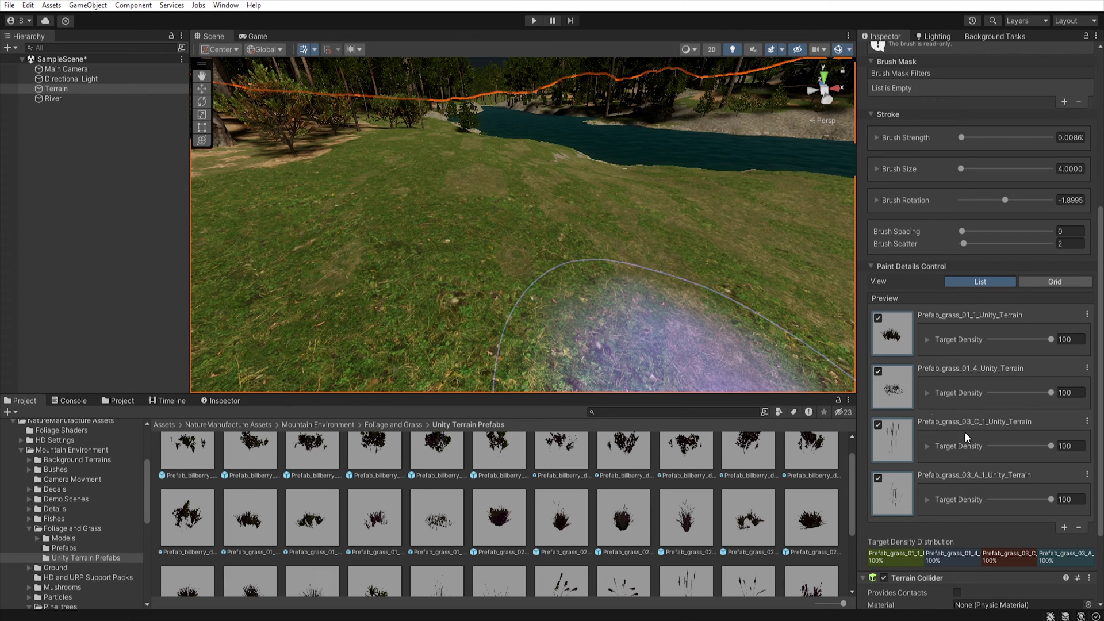
Paint grass across the riverbank clearing with brush size 4, setting the target density of Prefab_grass_03_C_1_Unity_Terrain to 0 between strokes
{"action": "mouse_move", "coordinate": [278, 254]}
{"action": "left_mouse_down"}
{"action": "mouse_move", "coordinate": [447, 230]}
{"action": "mouse_move", "coordinate": [627, 264]}
{"action": "mouse_move", "coordinate": [309, 240]}
{"action": "mouse_move", "coordinate": [545, 197]}
{"action": "mouse_move", "coordinate": [687, 185]}
{"action": "mouse_move", "coordinate": [401, 210]}
{"action": "mouse_move", "coordinate": [461, 206]}
{"action": "left_mouse_up"}
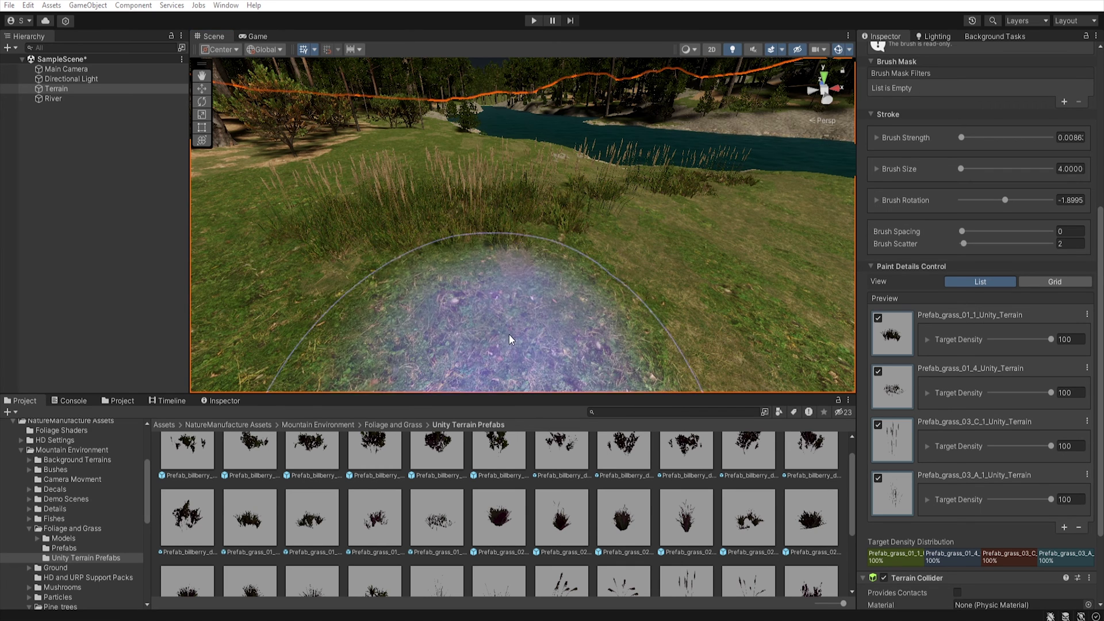
{"action": "left_click", "coordinate": [1051, 340]}
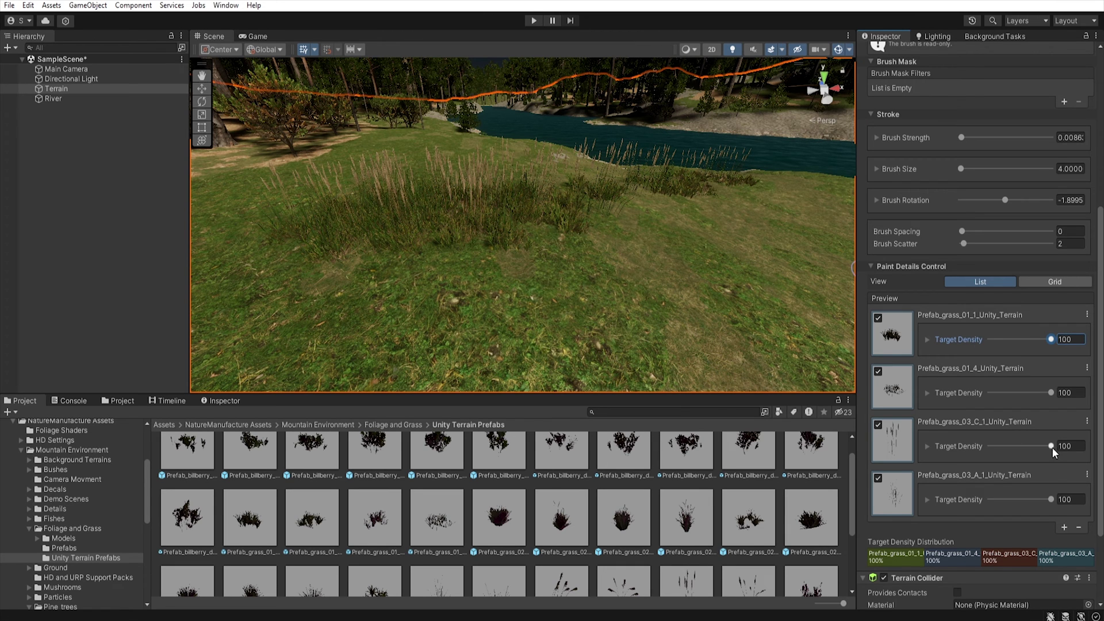
{"action": "left_click_drag", "start_coordinate": [1052, 447], "coordinate": [967, 448]}
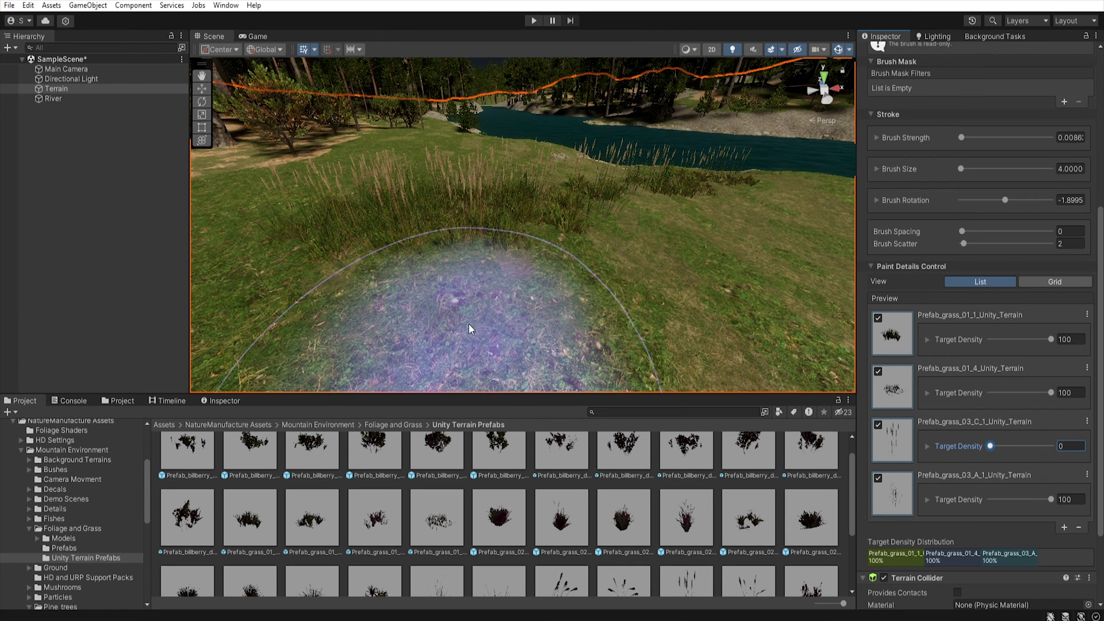
{"action": "mouse_move", "coordinate": [471, 327]}
{"action": "left_mouse_down"}
{"action": "mouse_move", "coordinate": [579, 312]}
{"action": "mouse_move", "coordinate": [396, 308]}
{"action": "left_mouse_up"}
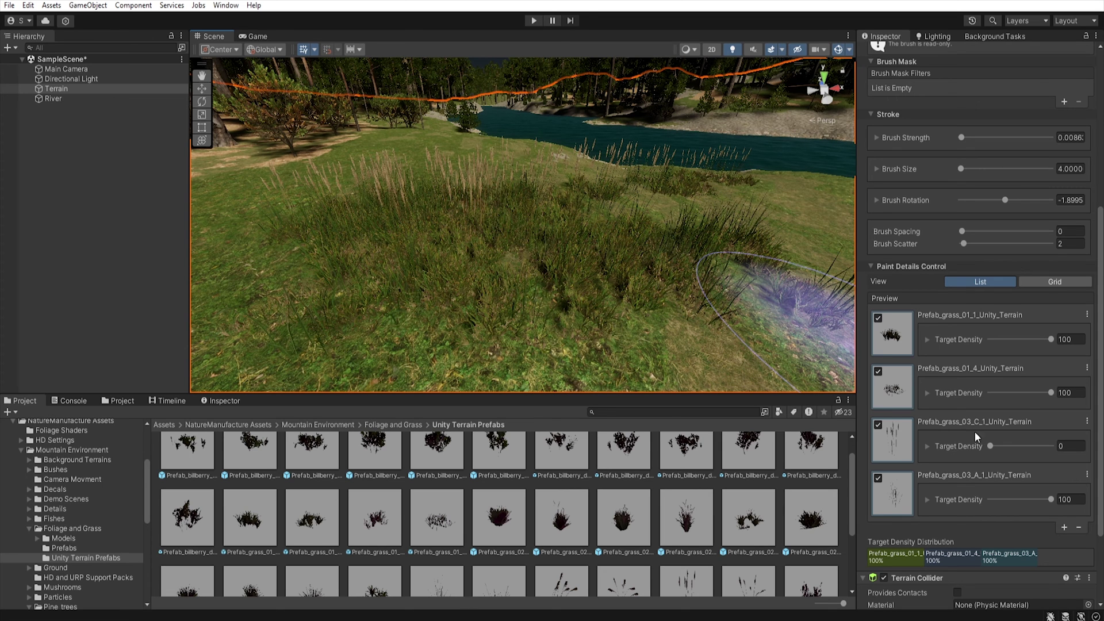
{"action": "left_click", "coordinate": [927, 447]}
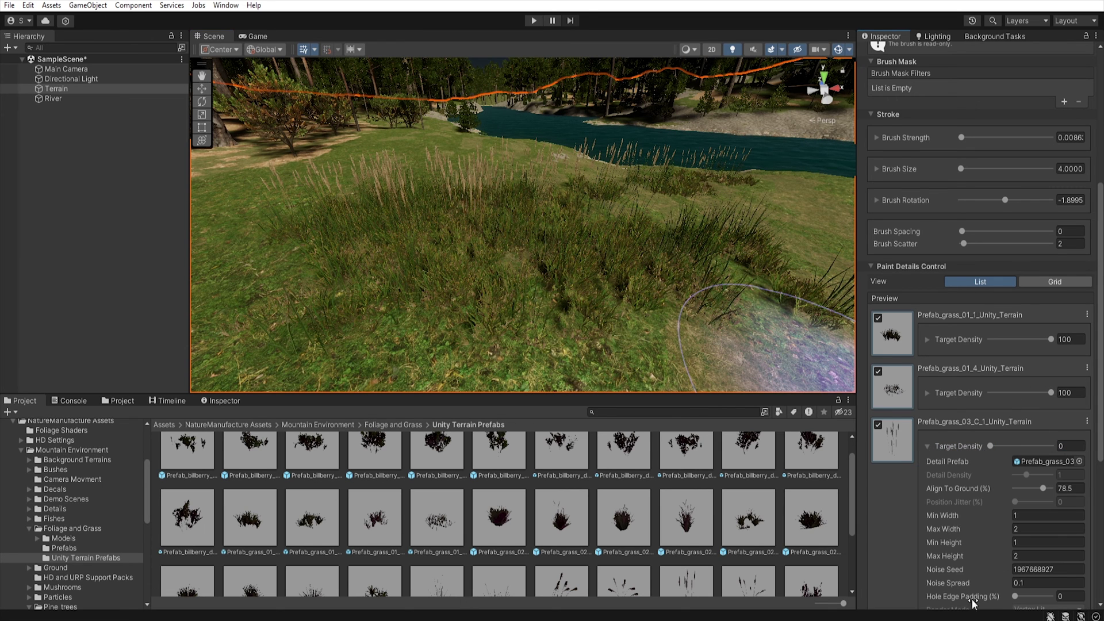
{"action": "left_click", "coordinate": [927, 448]}
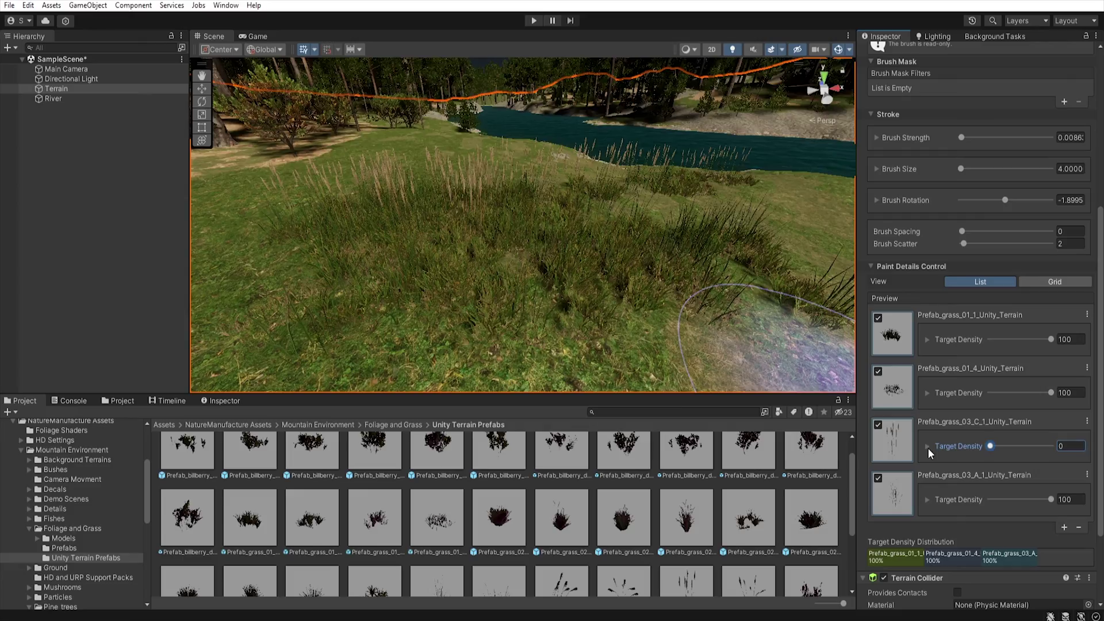
Add a Layer brush mask filter and choose the first terrain layer, the green grass texture, as its mask
{"action": "mouse_move", "coordinate": [535, 244]}
{"action": "right_mouse_down"}
{"action": "mouse_move", "coordinate": [294, 149]}
{"action": "mouse_move", "coordinate": [272, 113]}
{"action": "mouse_move", "coordinate": [389, 342]}
{"action": "mouse_move", "coordinate": [319, 263]}
{"action": "mouse_move", "coordinate": [345, 291]}
{"action": "mouse_move", "coordinate": [322, 305]}
{"action": "right_mouse_up"}
{"action": "key", "text": "w"}
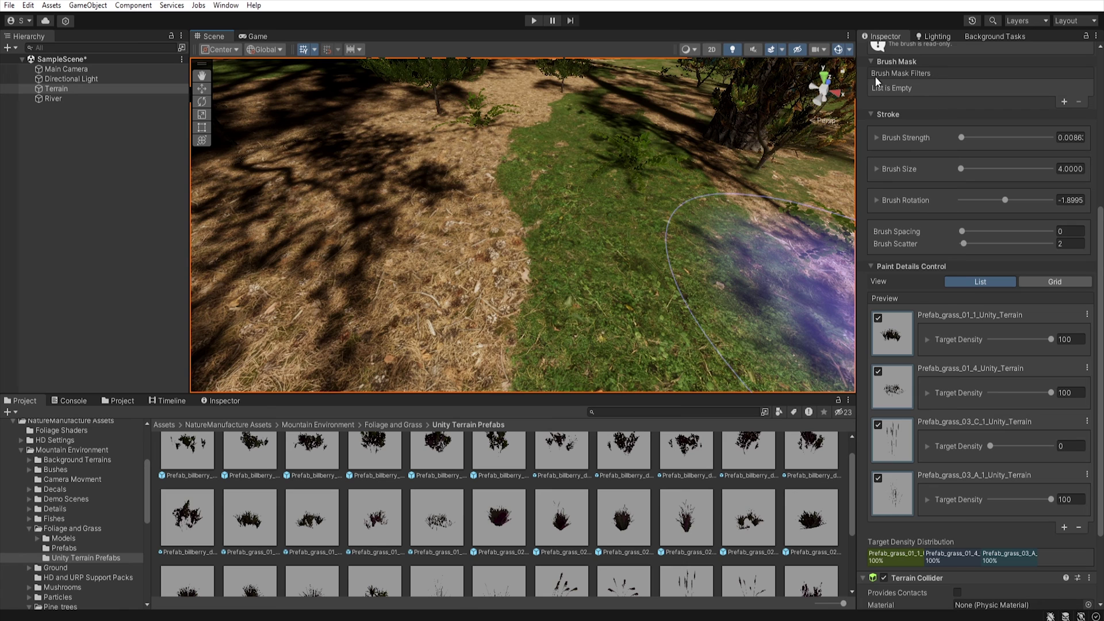
{"action": "left_click", "coordinate": [1064, 102]}
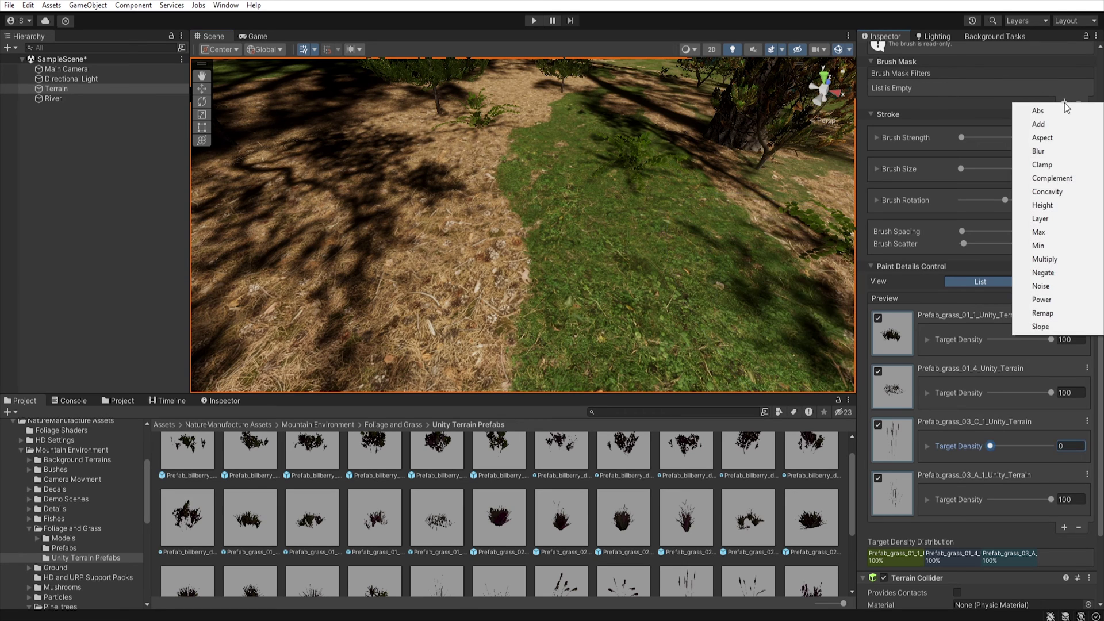
{"action": "left_click", "coordinate": [1042, 219]}
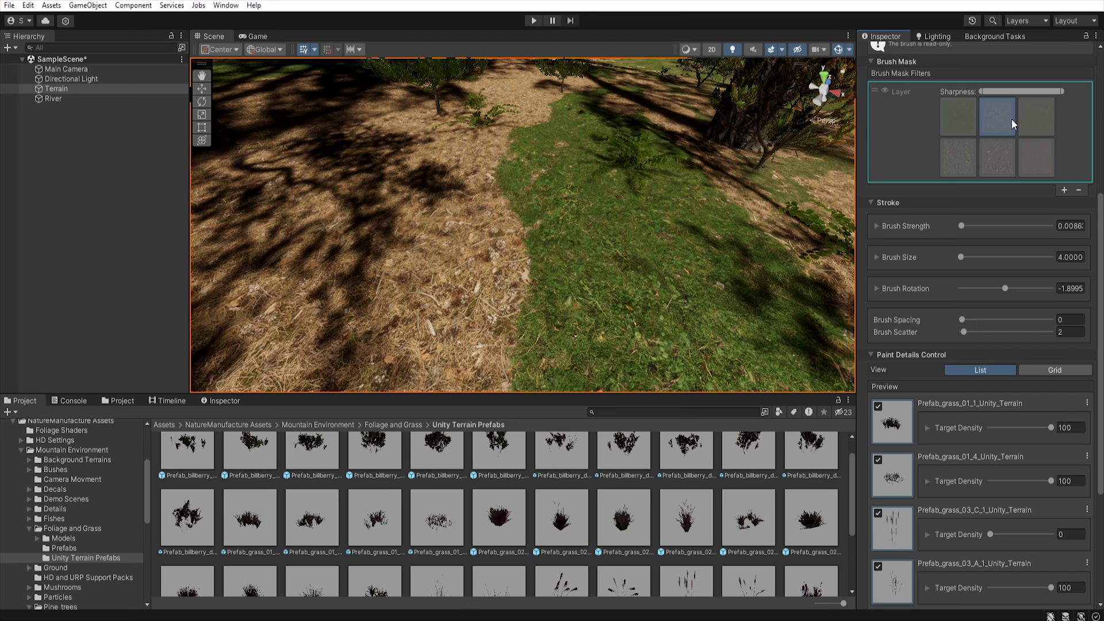
{"action": "left_click", "coordinate": [959, 117]}
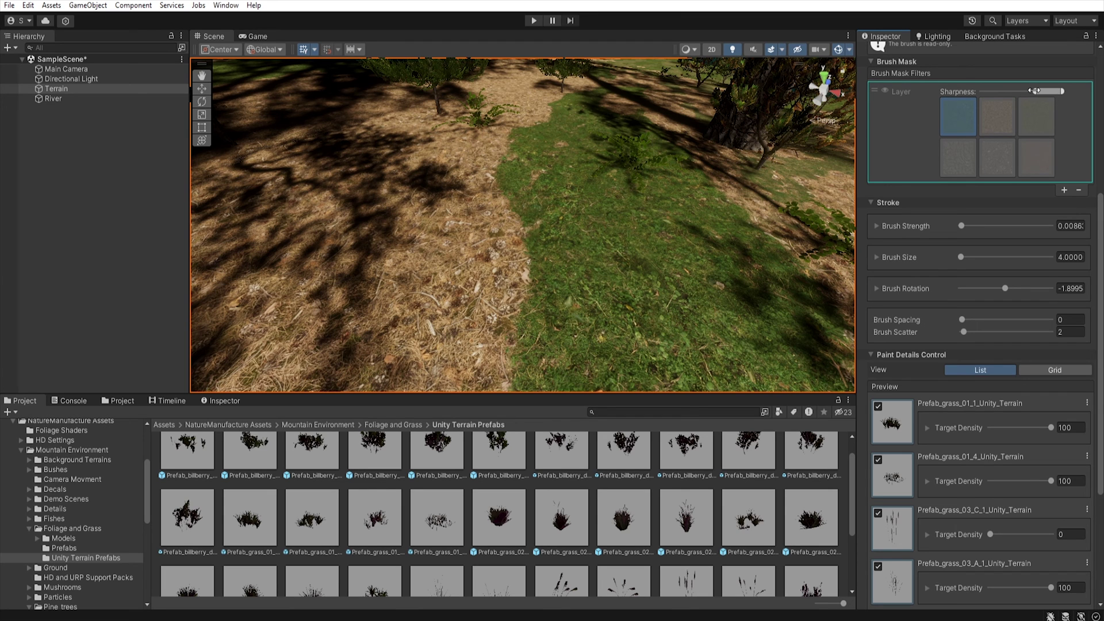
Paint masked grass over the forest patch and riverbank, setting the target densities of Prefab_grass_01_1 and Prefab_grass_01_4 to 0 between strokes
{"action": "mouse_move", "coordinate": [547, 206]}
{"action": "left_mouse_down"}
{"action": "mouse_move", "coordinate": [591, 219]}
{"action": "mouse_move", "coordinate": [526, 144]}
{"action": "mouse_move", "coordinate": [551, 293]}
{"action": "mouse_move", "coordinate": [485, 160]}
{"action": "mouse_move", "coordinate": [492, 285]}
{"action": "mouse_move", "coordinate": [647, 111]}
{"action": "mouse_move", "coordinate": [520, 206]}
{"action": "mouse_move", "coordinate": [512, 364]}
{"action": "mouse_move", "coordinate": [411, 220]}
{"action": "mouse_move", "coordinate": [567, 130]}
{"action": "left_mouse_up"}
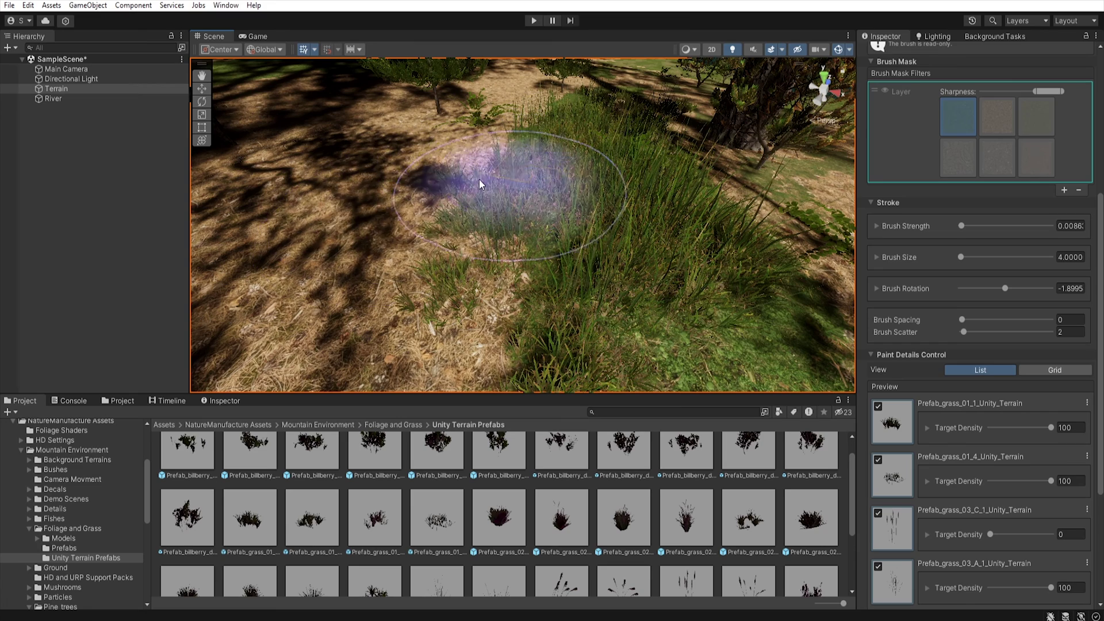
{"action": "mouse_move", "coordinate": [478, 180]}
{"action": "left_mouse_down"}
{"action": "mouse_move", "coordinate": [334, 203]}
{"action": "mouse_move", "coordinate": [361, 266]}
{"action": "mouse_move", "coordinate": [615, 255]}
{"action": "mouse_move", "coordinate": [569, 160]}
{"action": "mouse_move", "coordinate": [353, 216]}
{"action": "mouse_move", "coordinate": [442, 214]}
{"action": "left_mouse_up"}
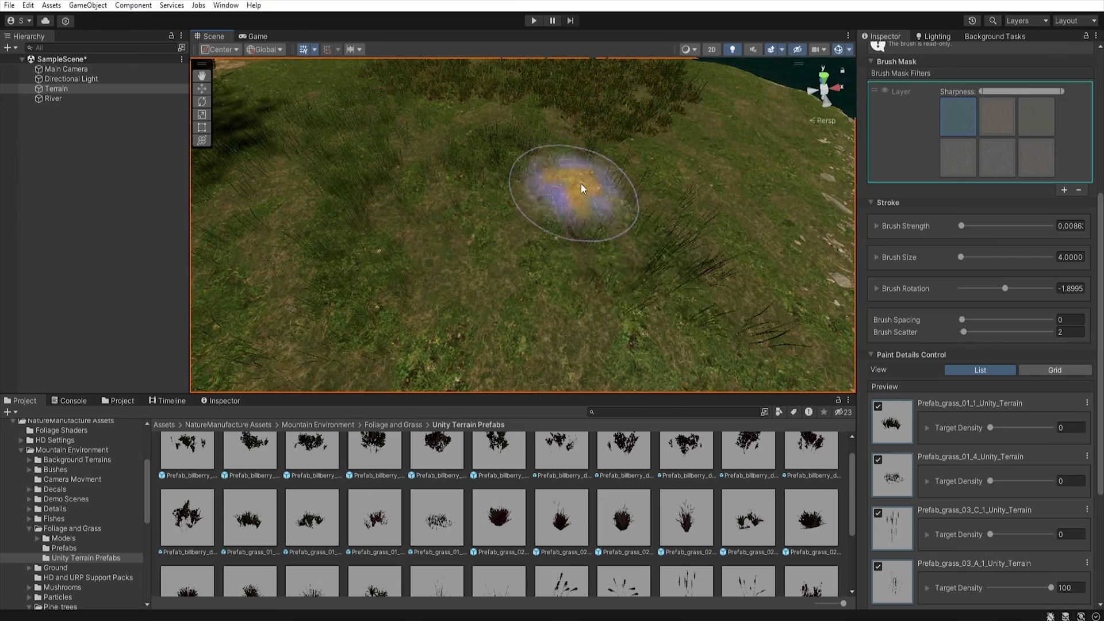
{"action": "mouse_move", "coordinate": [583, 298]}
{"action": "right_mouse_down"}
{"action": "mouse_move", "coordinate": [554, 243]}
{"action": "mouse_move", "coordinate": [623, 237]}
{"action": "mouse_move", "coordinate": [597, 261]}
{"action": "right_mouse_up"}
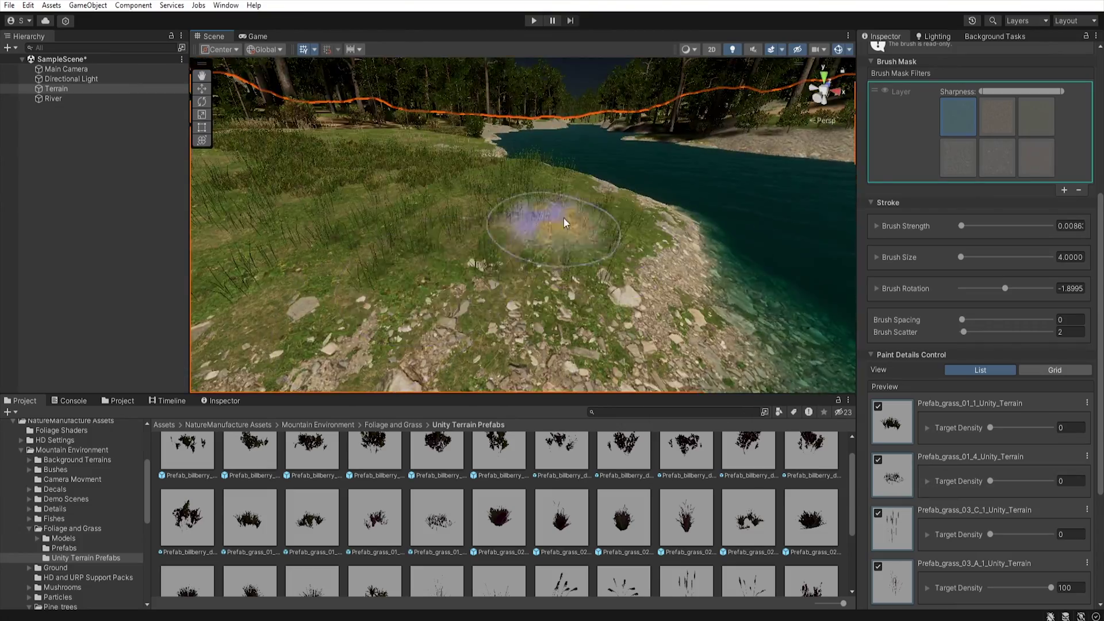
Paint masked grass over the riverbank clearing using Prefab_grass_03_A_1_Unity_Terrain at target density 100
{"action": "right_click_drag", "start_coordinate": [530, 202], "coordinate": [419, 180]}
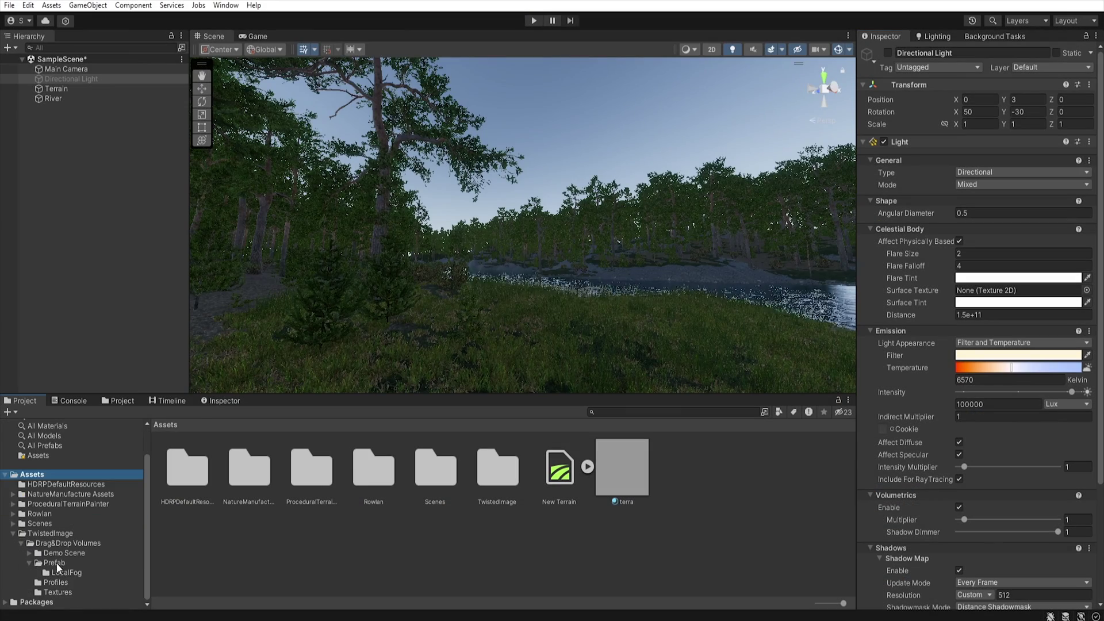
Place the Drag&Drop Volumes prefabs Dawn and DawnFog in the riverside scene
{"action": "left_click_drag", "start_coordinate": [240, 461], "coordinate": [433, 385]}
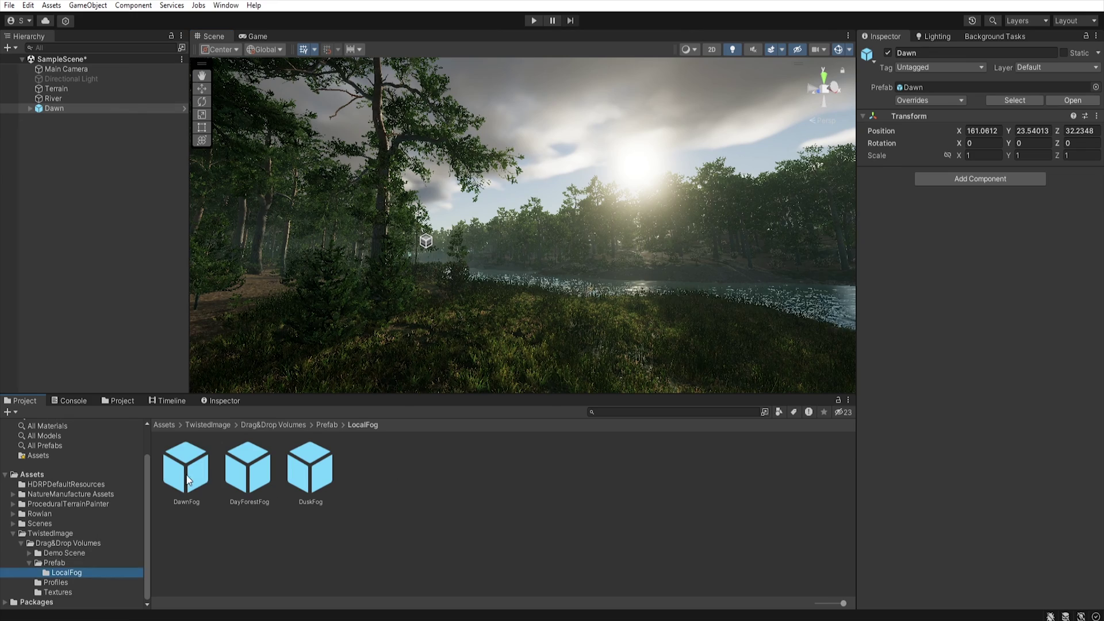
{"action": "left_click_drag", "start_coordinate": [188, 480], "coordinate": [578, 253]}
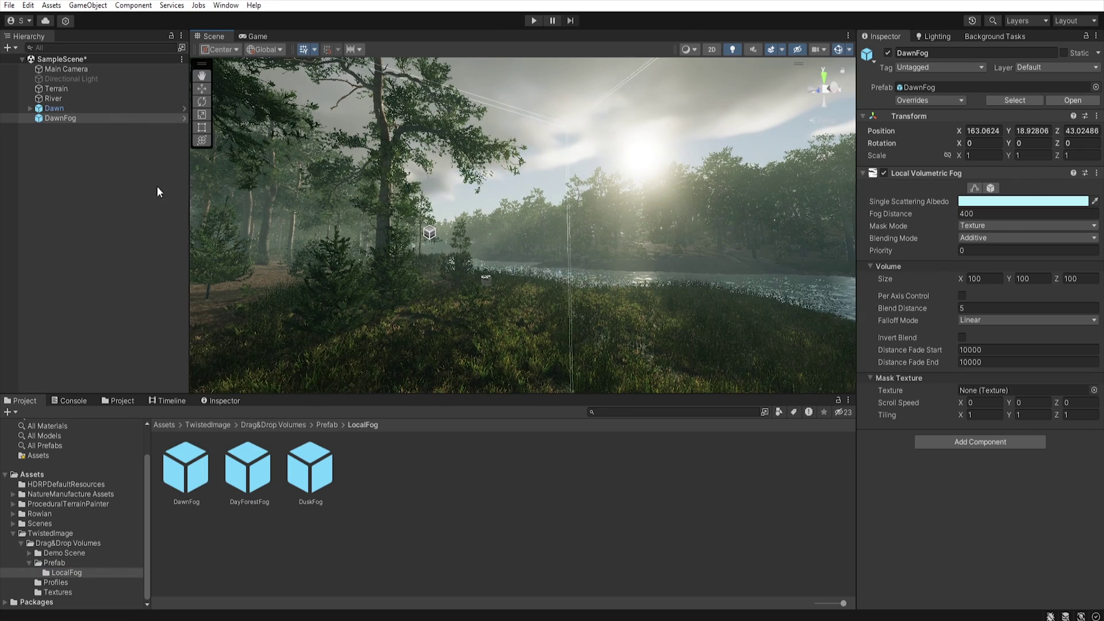
Add a Reflection Probe to the scene and set its influence box size to 300 in X and Y
{"action": "right_click", "coordinate": [123, 163]}
{"action": "left_click", "coordinate": [338, 424]}
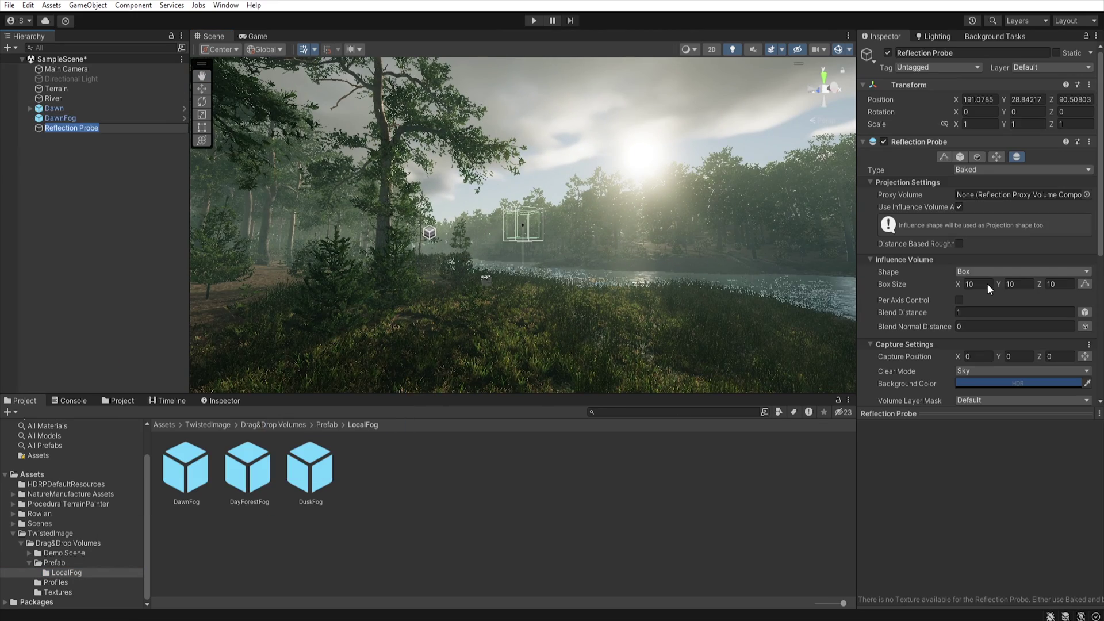
{"action": "type", "text": "300"}
{"action": "key", "text": "Tab"}
{"action": "type", "text": "300"}
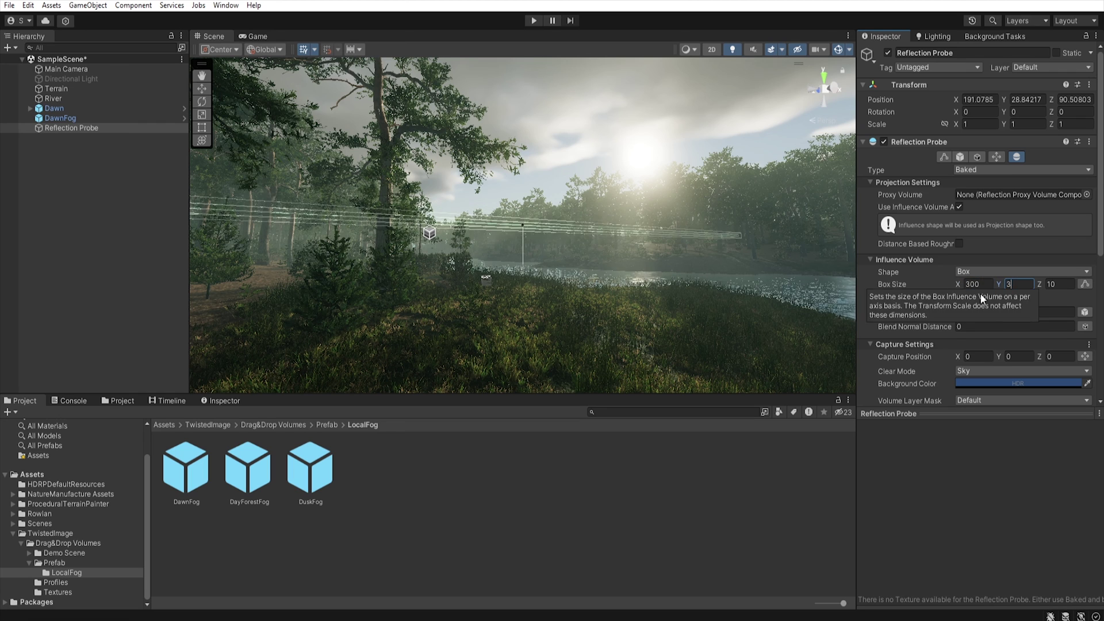
{"action": "key", "text": "Tab"}
Bake the Reflection Probe and look over the riverbank scene with the new reflections
{"action": "scroll", "coordinate": [960, 322], "scroll_direction": "down", "scroll_amount": 8}
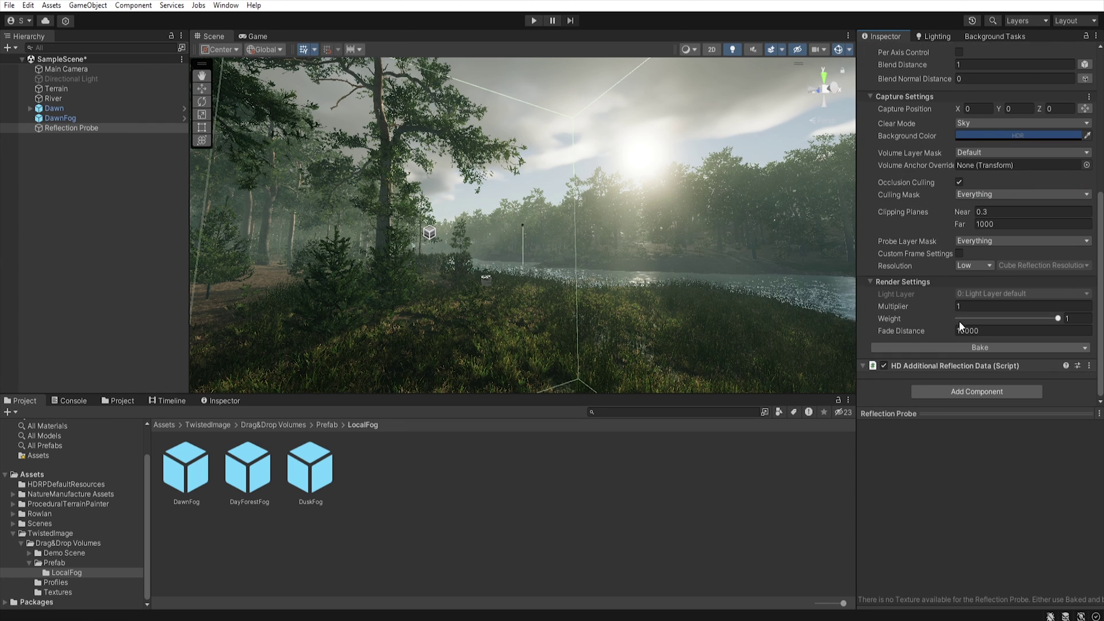
{"action": "left_click", "coordinate": [985, 348]}
{"action": "right_click_drag", "start_coordinate": [596, 328], "coordinate": [522, 339]}
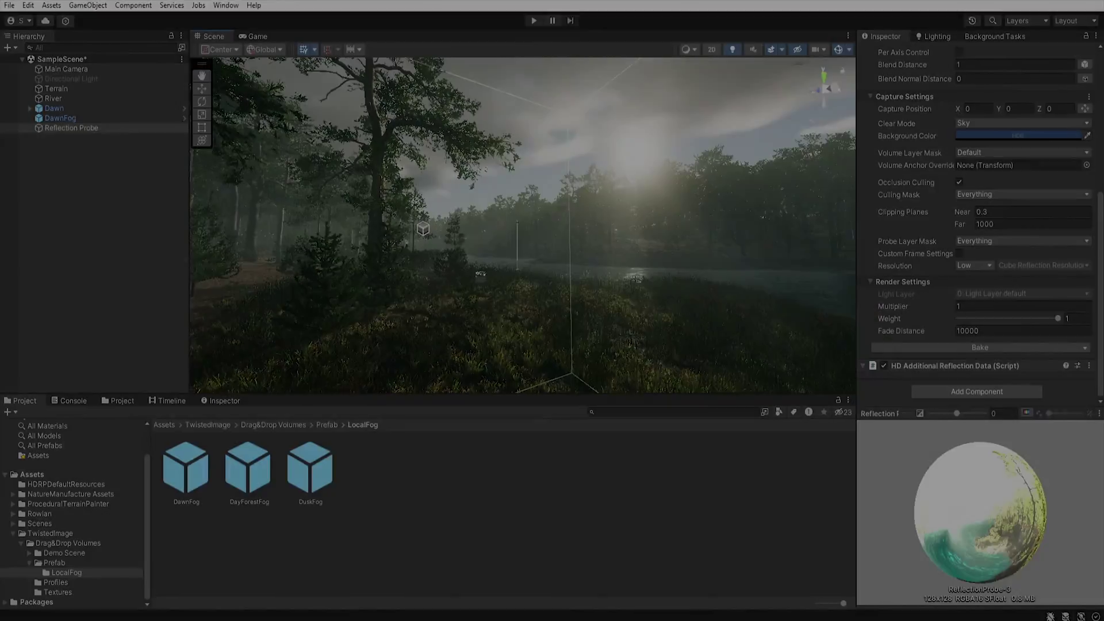